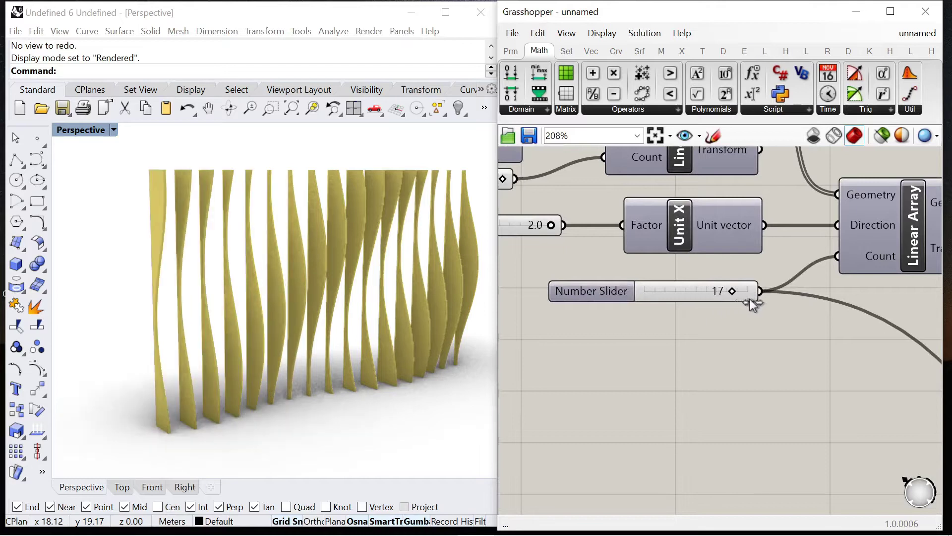
Step: Try different values on the finished fin facade's number sliders, including the X spacing and fin count
{"action": "left_click_drag", "start_coordinate": [822, 333], "coordinate": [728, 342]}
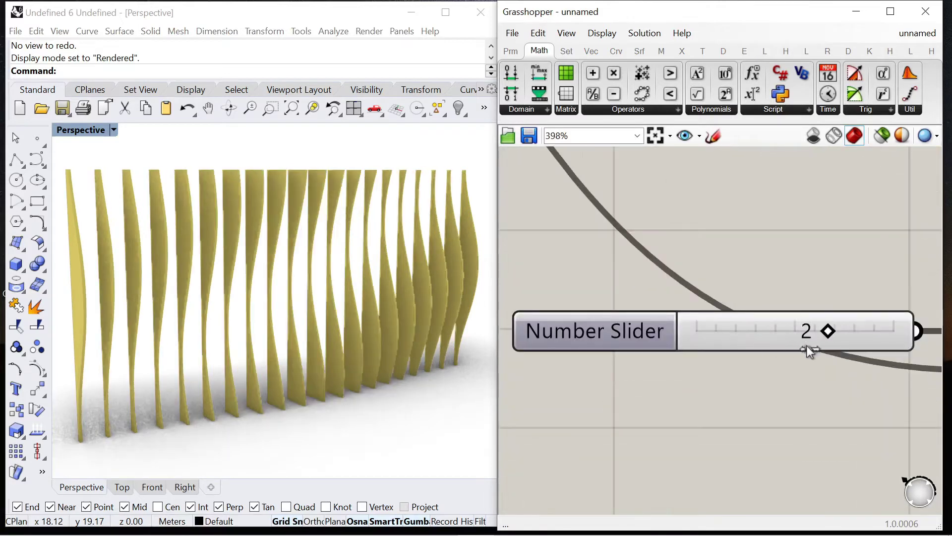
{"action": "left_click_drag", "start_coordinate": [806, 350], "coordinate": [891, 354]}
{"action": "scroll", "coordinate": [518, 258], "scroll_direction": "down", "scroll_amount": 3}
{"action": "mouse_move", "coordinate": [814, 198]}
{"action": "left_mouse_down"}
{"action": "mouse_move", "coordinate": [790, 198]}
{"action": "mouse_move", "coordinate": [793, 180]}
{"action": "mouse_move", "coordinate": [754, 196]}
{"action": "mouse_move", "coordinate": [799, 198]}
{"action": "left_mouse_up"}
{"action": "scroll", "coordinate": [757, 201], "scroll_direction": "up", "scroll_amount": 3}
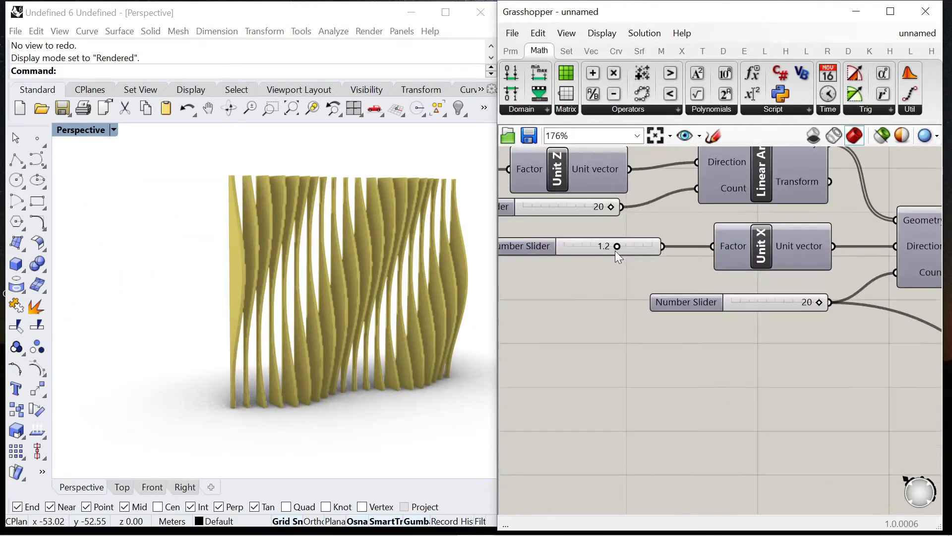
{"action": "left_click_drag", "start_coordinate": [615, 251], "coordinate": [649, 253]}
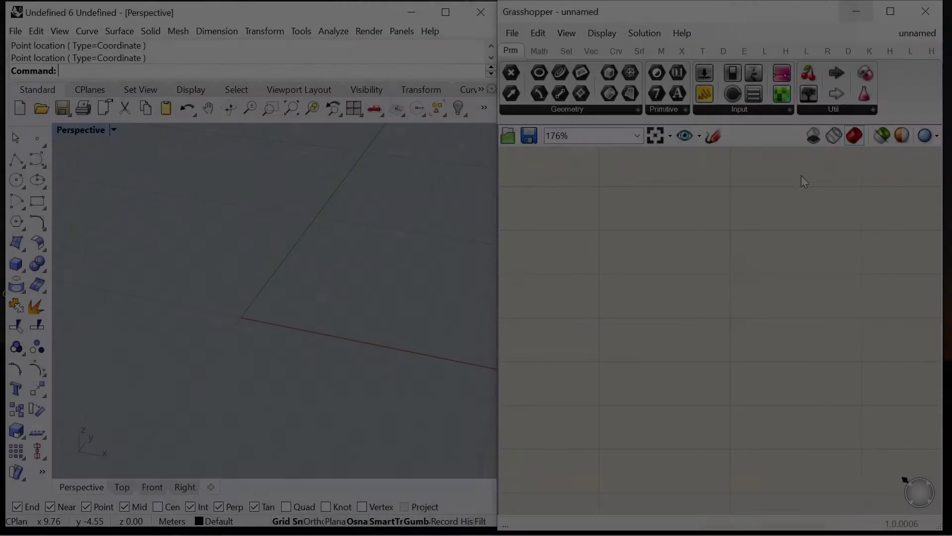
Step: Add a Point parameter to the empty canvas and set it to the world origin in the viewport
{"action": "scroll", "coordinate": [297, 328], "scroll_direction": "up", "scroll_amount": 3}
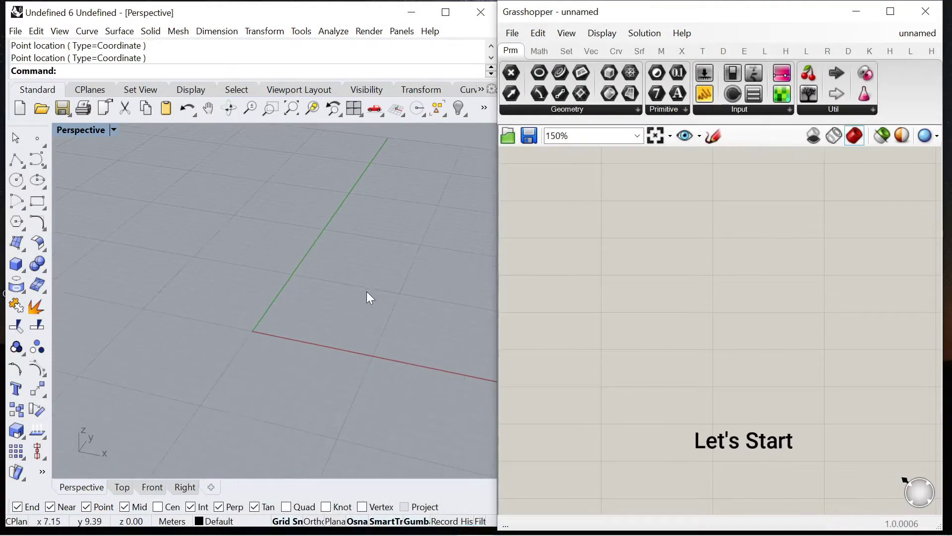
{"action": "left_click", "coordinate": [638, 315]}
{"action": "scroll", "coordinate": [645, 297], "scroll_direction": "up", "scroll_amount": 2}
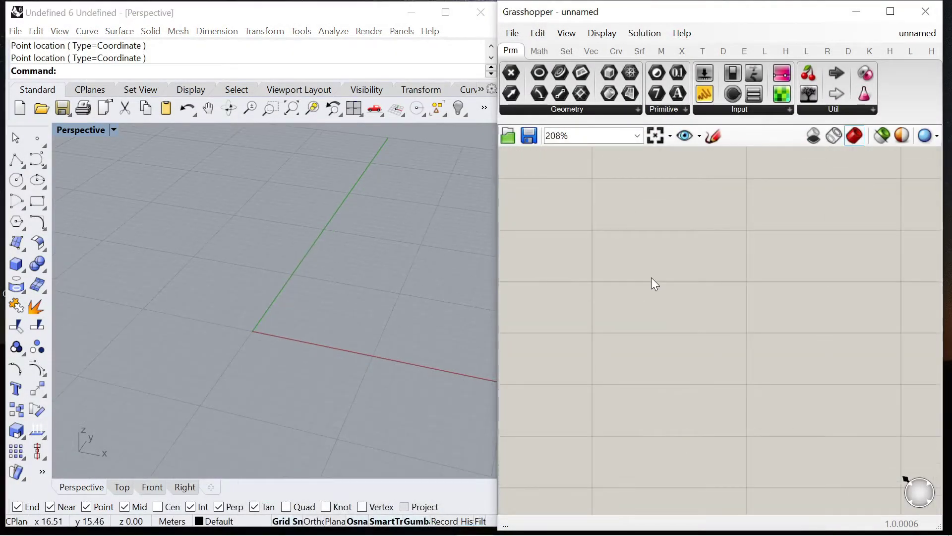
{"action": "double_click", "coordinate": [650, 278]}
{"action": "type", "text": "point"}
{"action": "key", "text": "Return"}
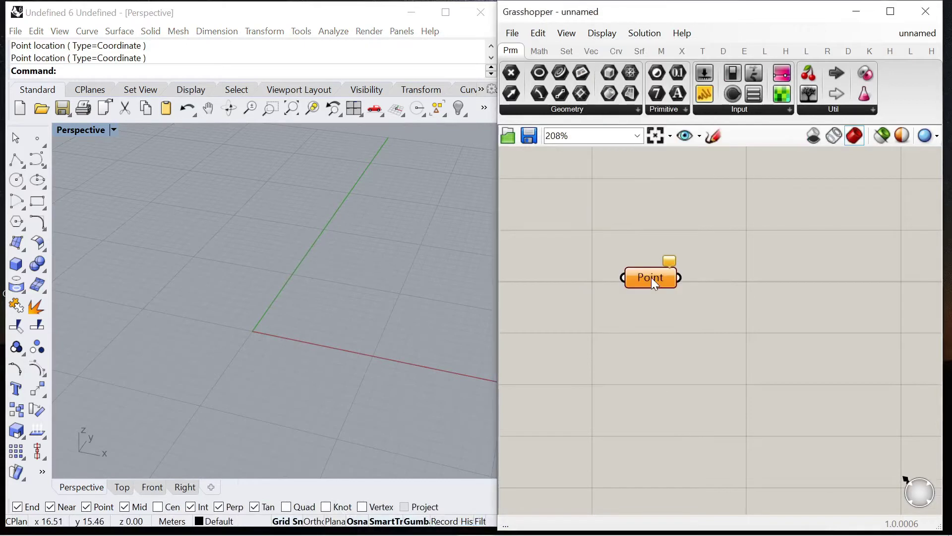
{"action": "right_click", "coordinate": [650, 278]}
{"action": "left_click", "coordinate": [695, 433]}
{"action": "left_click", "coordinate": [252, 331]}
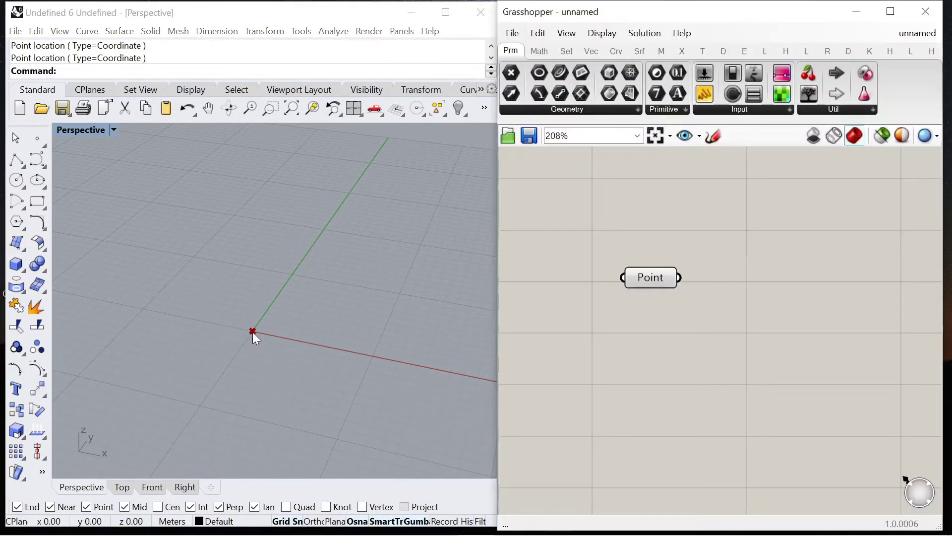
Step: Add a Linear Array component and feed the Point into its Geometry input
{"action": "double_click", "coordinate": [709, 317]}
{"action": "type", "text": "linear"}
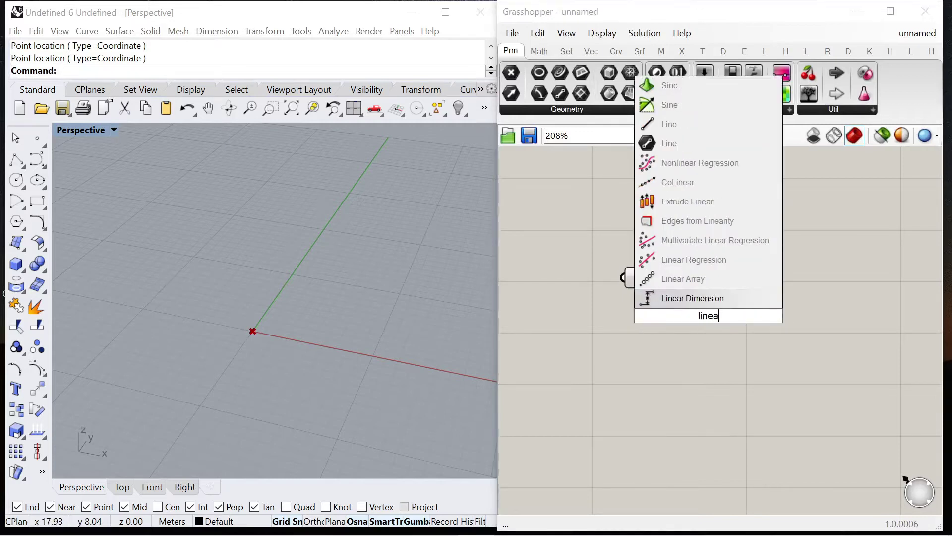
{"action": "left_click", "coordinate": [678, 276]}
{"action": "left_click_drag", "start_coordinate": [703, 329], "coordinate": [807, 321]}
Step: Add a Unit Z vector and connect it to the Linear Array's Direction input
{"action": "double_click", "coordinate": [645, 347]}
{"action": "type", "text": "z"}
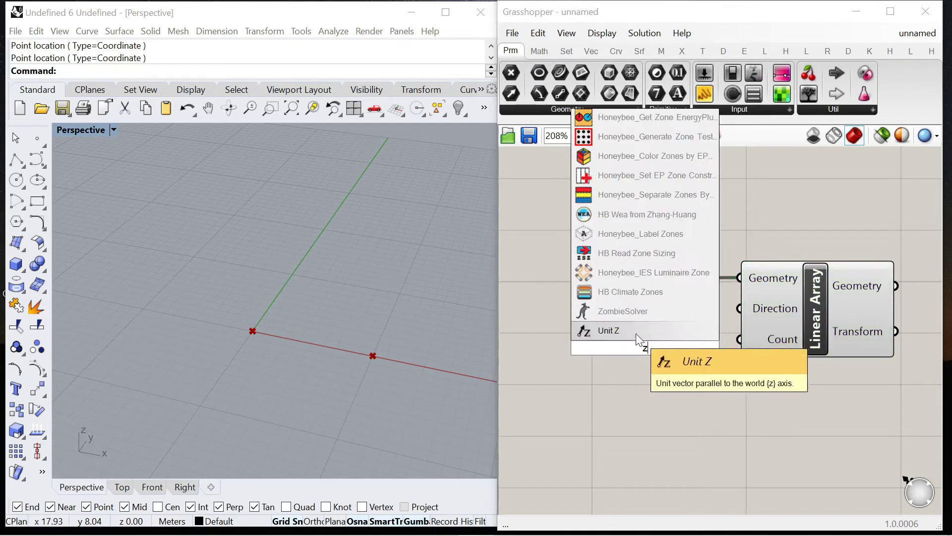
{"action": "left_click", "coordinate": [637, 333]}
{"action": "scroll", "coordinate": [716, 317], "scroll_direction": "down", "scroll_amount": 4}
{"action": "left_click_drag", "start_coordinate": [778, 404], "coordinate": [631, 279]}
{"action": "left_click_drag", "start_coordinate": [738, 328], "coordinate": [836, 387]}
{"action": "left_click", "coordinate": [775, 293]}
Step: Create a number slider from 0 to 2.0, set it to 1.0 and connect it to Unit Z's Factor
{"action": "scroll", "coordinate": [697, 380], "scroll_direction": "up", "scroll_amount": 2}
{"action": "scroll", "coordinate": [697, 380], "scroll_direction": "up", "scroll_amount": 3}
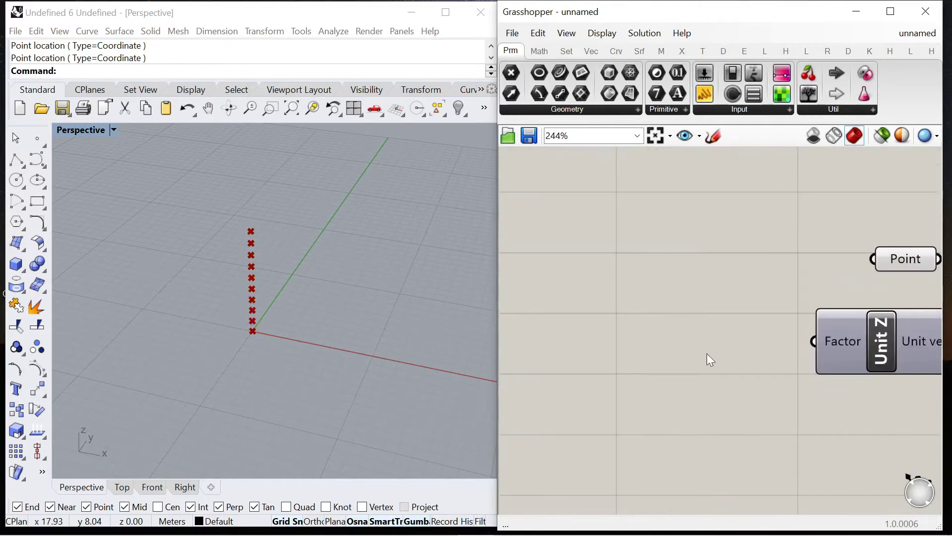
{"action": "double_click", "coordinate": [707, 353]}
{"action": "type", "text": "0"}
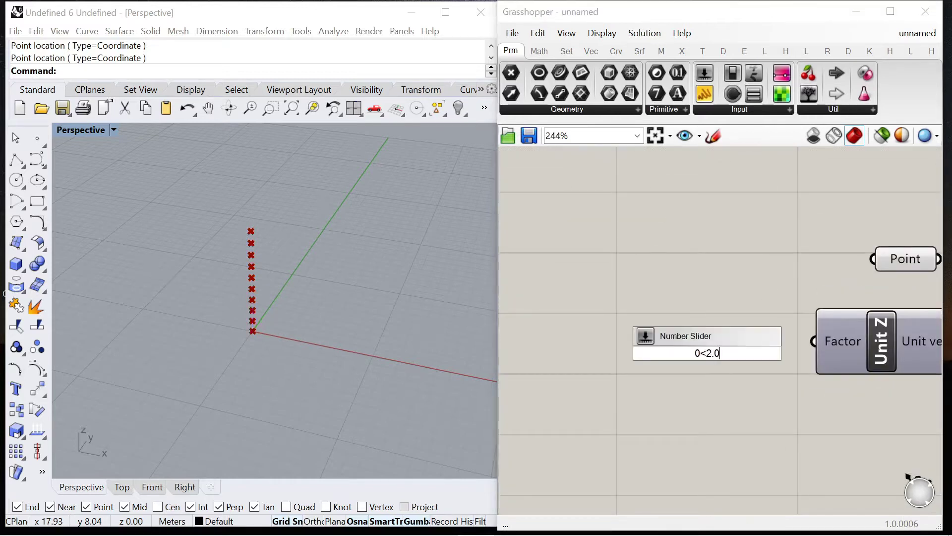
{"action": "type", "text": "<2.0"}
{"action": "key", "text": "Return"}
{"action": "left_click_drag", "start_coordinate": [628, 352], "coordinate": [585, 342]}
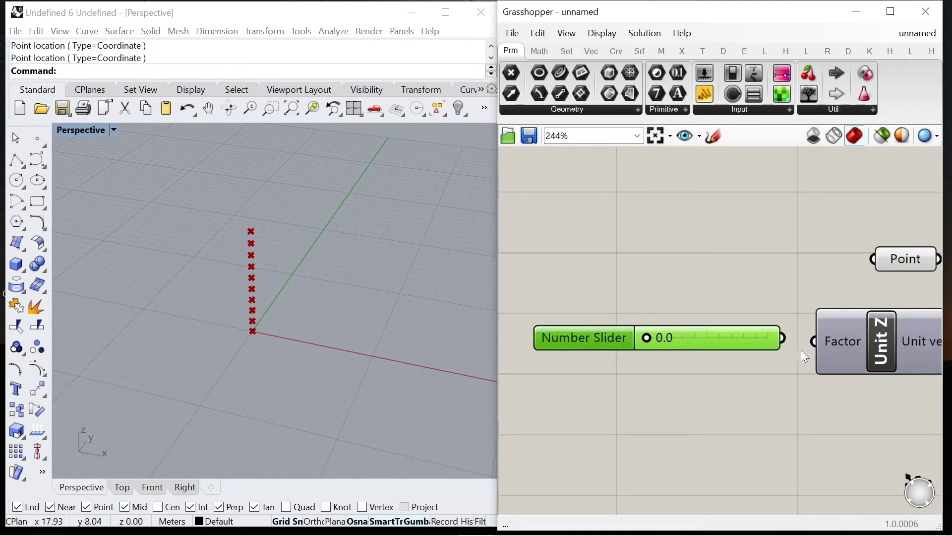
{"action": "left_click_drag", "start_coordinate": [644, 337], "coordinate": [695, 343]}
{"action": "scroll", "coordinate": [812, 323], "scroll_direction": "down", "scroll_amount": 5}
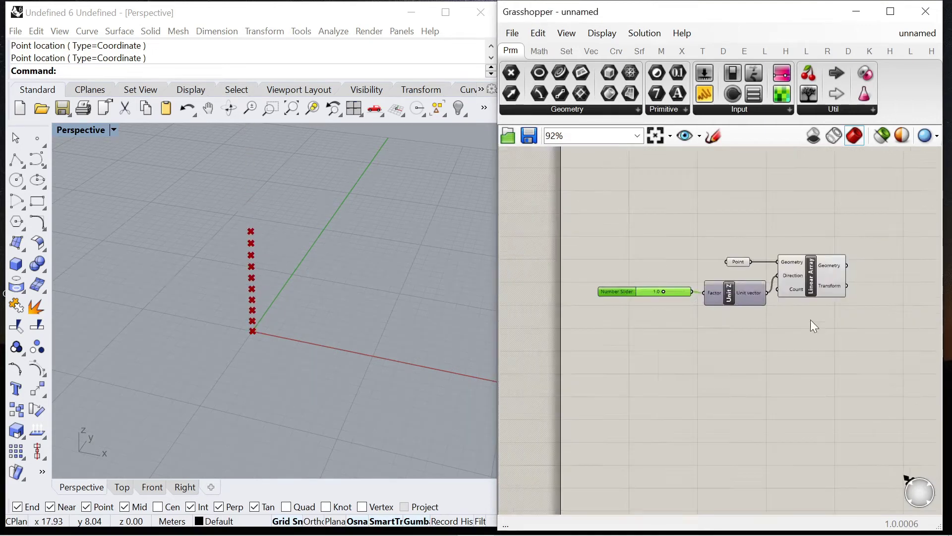
Step: Tidy the layout of the Linear Array, Unit Z, Point and factor slider so they line up
{"action": "scroll", "coordinate": [818, 297], "scroll_direction": "up", "scroll_amount": 4}
{"action": "left_click", "coordinate": [833, 275]}
{"action": "left_click_drag", "start_coordinate": [832, 275], "coordinate": [850, 268]}
{"action": "left_click_drag", "start_coordinate": [699, 286], "coordinate": [700, 269]}
{"action": "left_click_drag", "start_coordinate": [692, 226], "coordinate": [701, 232]}
{"action": "left_click_drag", "start_coordinate": [518, 277], "coordinate": [523, 270]}
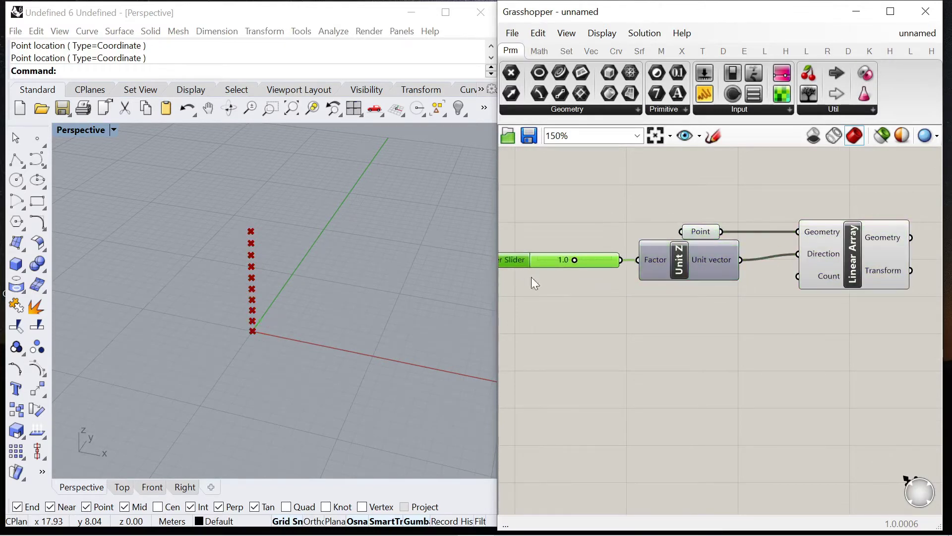
Step: Create a 0 to 20 integer slider, connect it to the Linear Array's Count and set it to 20
{"action": "double_click", "coordinate": [579, 318]}
{"action": "type", "text": "0<"}
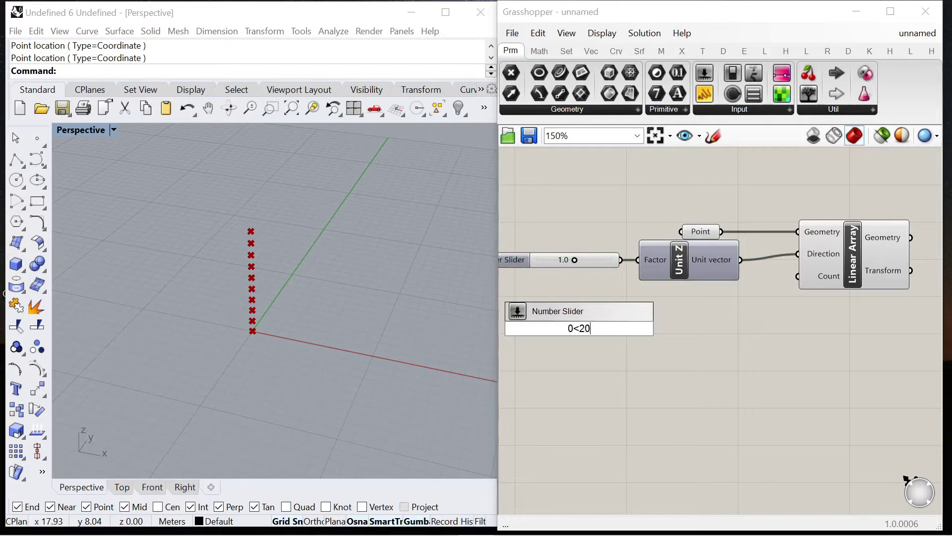
{"action": "type", "text": "20"}
{"action": "key", "text": "Return"}
{"action": "left_click_drag", "start_coordinate": [792, 298], "coordinate": [797, 277]}
{"action": "left_click_drag", "start_coordinate": [546, 328], "coordinate": [750, 315]}
{"action": "scroll", "coordinate": [690, 280], "scroll_direction": "up", "scroll_amount": 3}
{"action": "scroll", "coordinate": [255, 273], "scroll_direction": "down", "scroll_amount": 3}
{"action": "scroll", "coordinate": [256, 275], "scroll_direction": "up", "scroll_amount": 2}
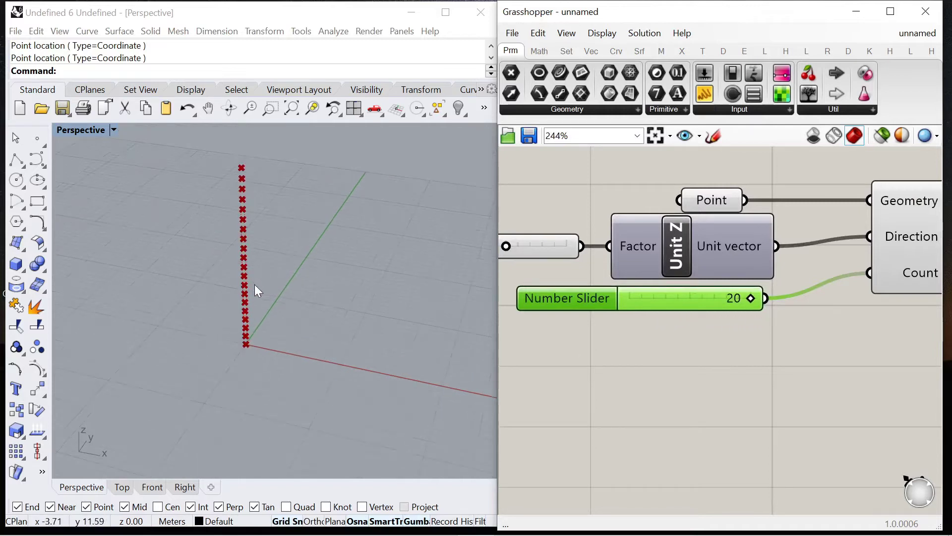
Step: Add a second Linear Array and feed the first array's Geometry output into its Geometry input
{"action": "right_click_drag", "start_coordinate": [308, 321], "coordinate": [331, 321]}
{"action": "scroll", "coordinate": [632, 284], "scroll_direction": "down", "scroll_amount": 6}
{"action": "scroll", "coordinate": [877, 268], "scroll_direction": "up", "scroll_amount": 5}
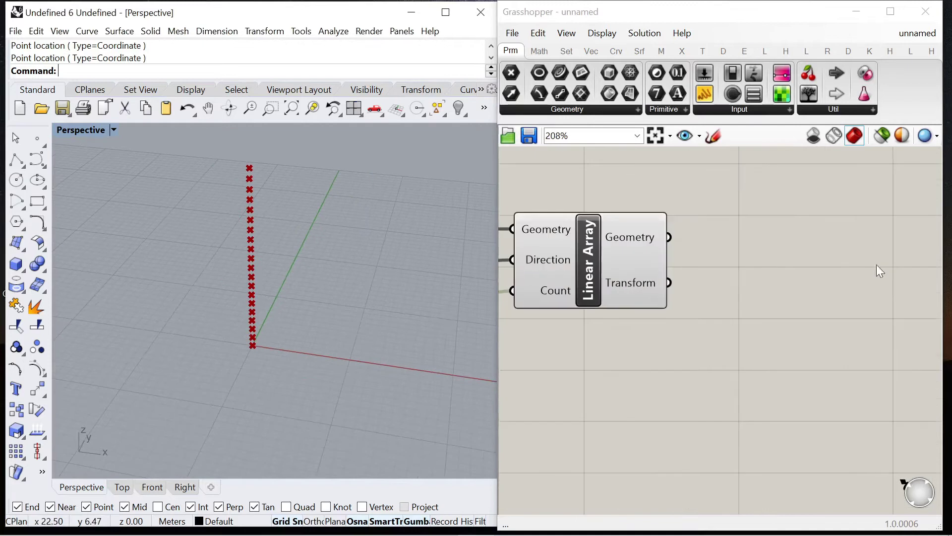
{"action": "left_click", "coordinate": [836, 278]}
{"action": "double_click", "coordinate": [836, 280]}
{"action": "type", "text": "linear"}
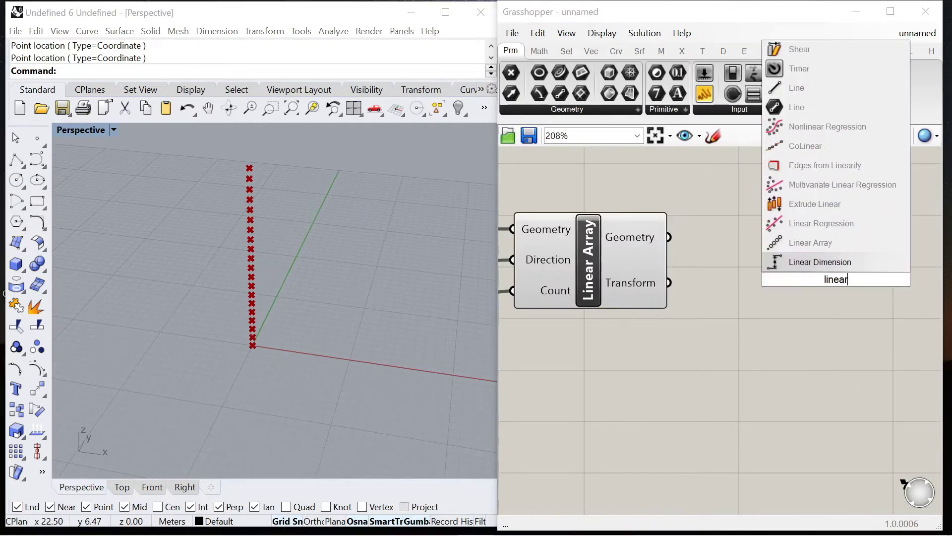
{"action": "left_click", "coordinate": [824, 248]}
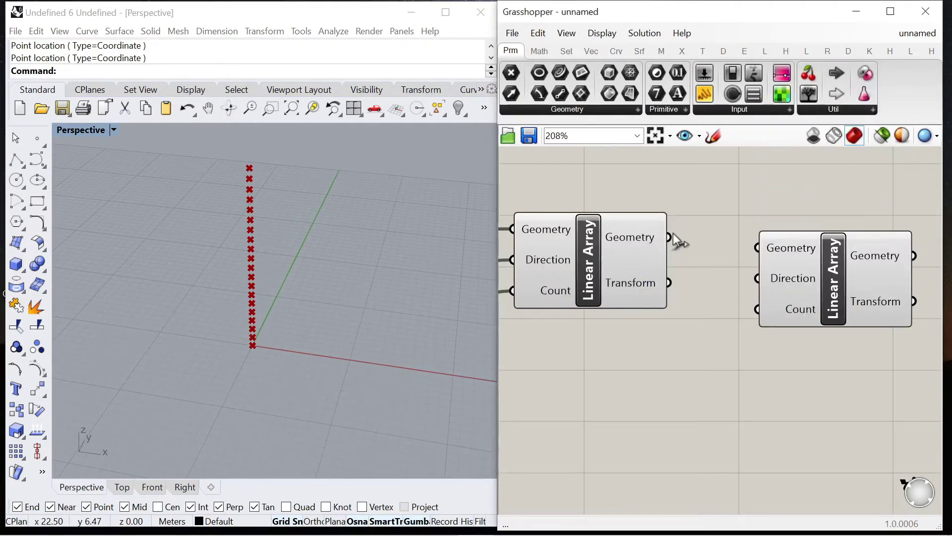
{"action": "left_click_drag", "start_coordinate": [745, 261], "coordinate": [775, 350]}
Step: Add a Unit X vector, connect it to the second array's Direction and place it below the first array
{"action": "double_click", "coordinate": [652, 405]}
{"action": "type", "text": "z"}
{"action": "key", "text": "BackSpace"}
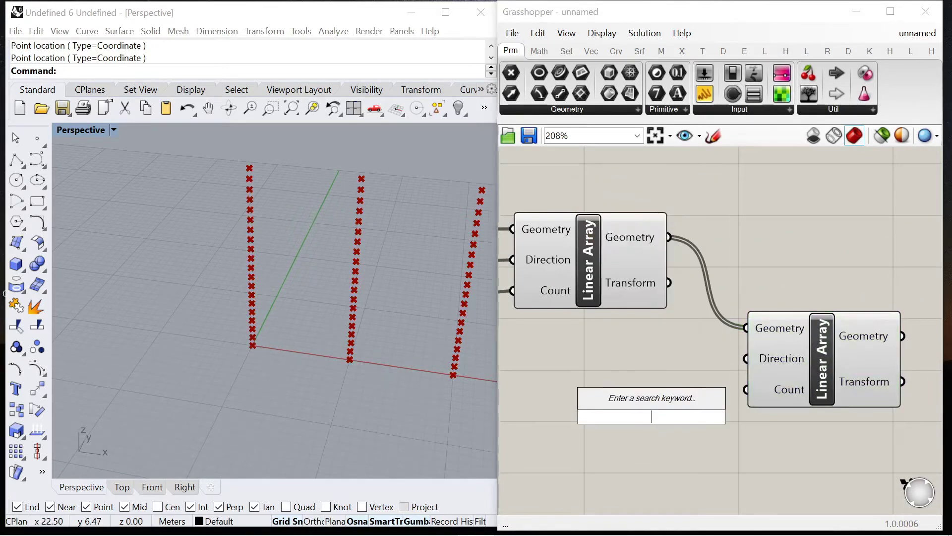
{"action": "type", "text": "x"}
{"action": "key", "text": "Return"}
{"action": "left_click_drag", "start_coordinate": [722, 416], "coordinate": [746, 358]}
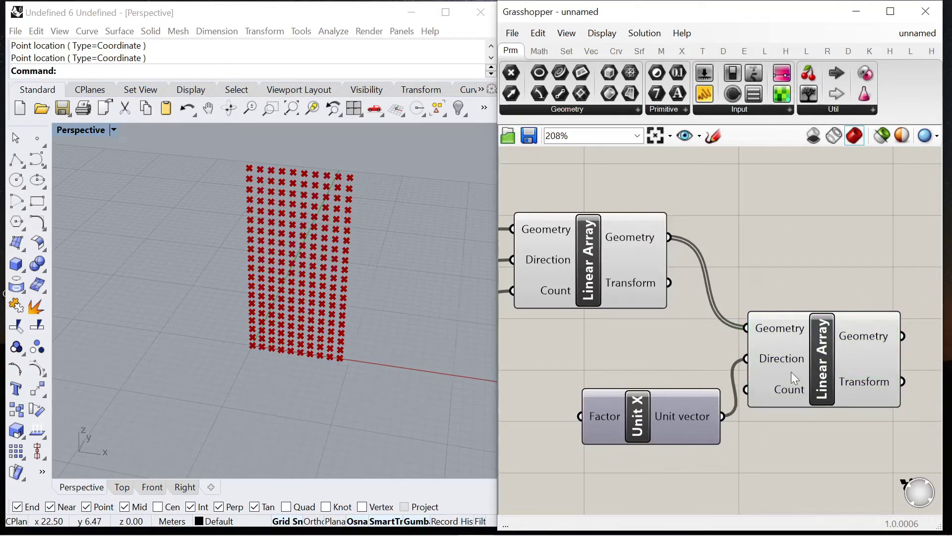
{"action": "right_click_drag", "start_coordinate": [637, 413], "coordinate": [745, 390]}
{"action": "left_click_drag", "start_coordinate": [745, 391], "coordinate": [696, 336]}
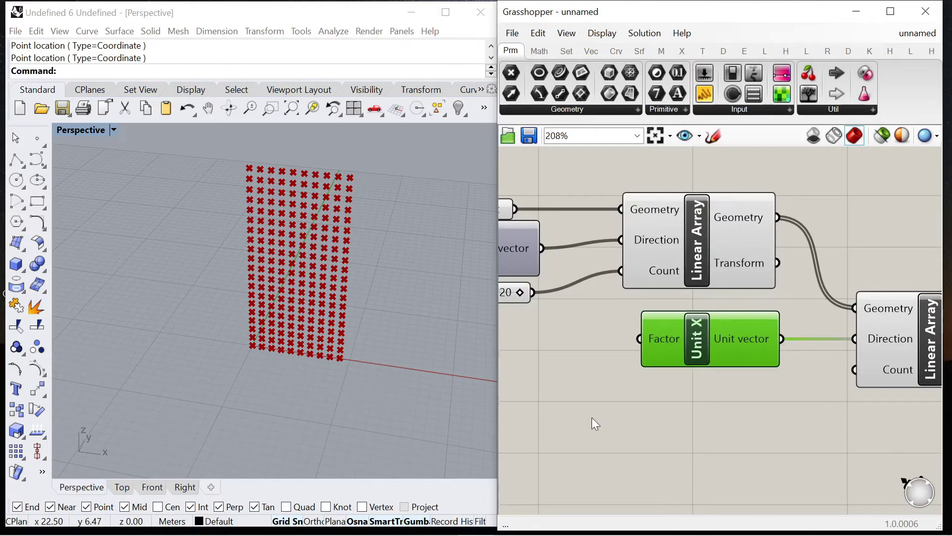
Step: Create a number slider from 0 to 2.0, connect it to Unit X's Factor and set it to 2.0
{"action": "double_click", "coordinate": [591, 417]}
{"action": "type", "text": "0<2.0"}
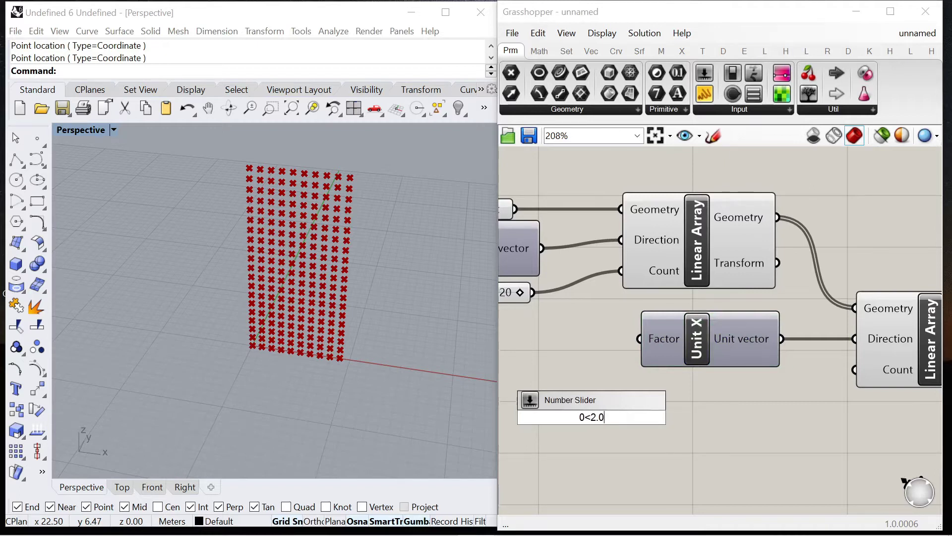
{"action": "key", "text": "Return"}
{"action": "scroll", "coordinate": [722, 359], "scroll_direction": "up", "scroll_amount": 2}
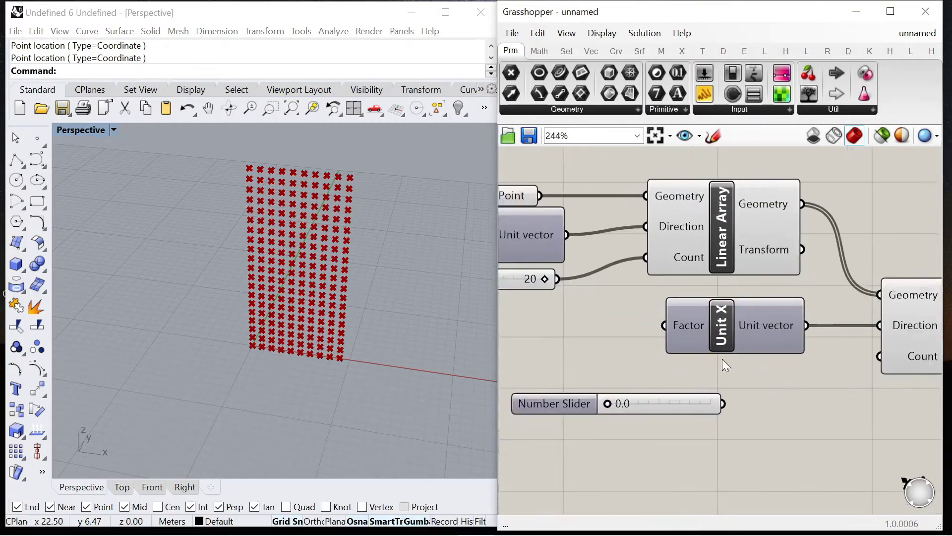
{"action": "left_click_drag", "start_coordinate": [723, 421], "coordinate": [653, 316]}
{"action": "scroll", "coordinate": [680, 394], "scroll_direction": "down", "scroll_amount": 2}
{"action": "left_click_drag", "start_coordinate": [680, 394], "coordinate": [562, 314]}
{"action": "left_click_drag", "start_coordinate": [624, 325], "coordinate": [738, 340]}
{"action": "scroll", "coordinate": [480, 343], "scroll_direction": "up", "scroll_amount": 1}
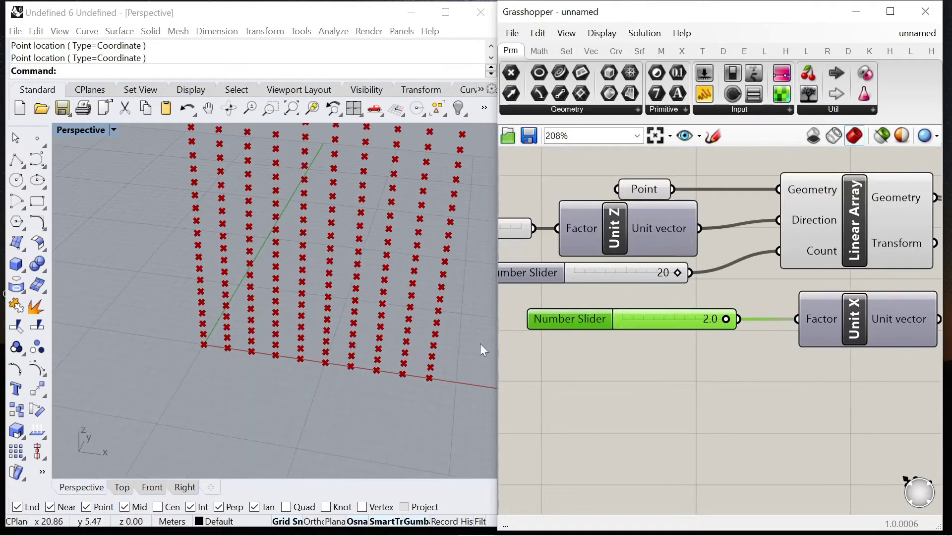
{"action": "scroll", "coordinate": [719, 339], "scroll_direction": "down", "scroll_amount": 3}
{"action": "scroll", "coordinate": [838, 345], "scroll_direction": "up", "scroll_amount": 3}
Step: Create a 0 to 20 integer slider, connect it to the second array's Count and set it to 19
{"action": "left_click", "coordinate": [772, 380]}
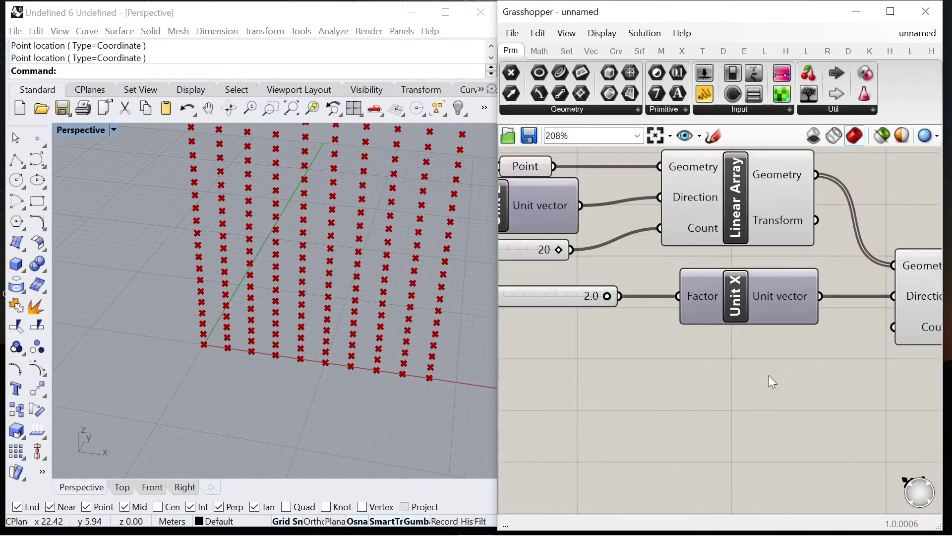
{"action": "double_click", "coordinate": [771, 376]}
{"action": "type", "text": "0<20"}
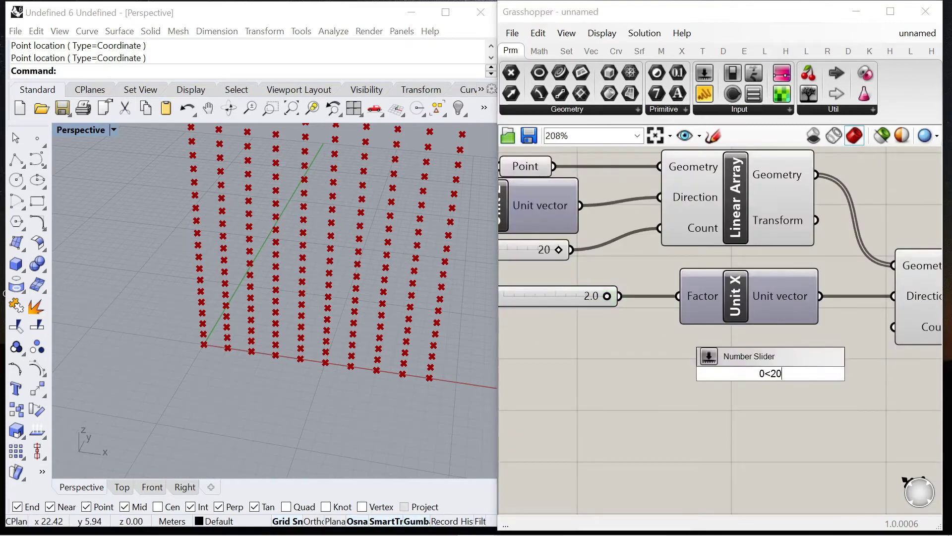
{"action": "key", "text": "Return"}
{"action": "left_click_drag", "start_coordinate": [877, 373], "coordinate": [893, 327]}
{"action": "left_click_drag", "start_coordinate": [726, 373], "coordinate": [799, 361]}
{"action": "scroll", "coordinate": [283, 361], "scroll_direction": "down", "scroll_amount": 3}
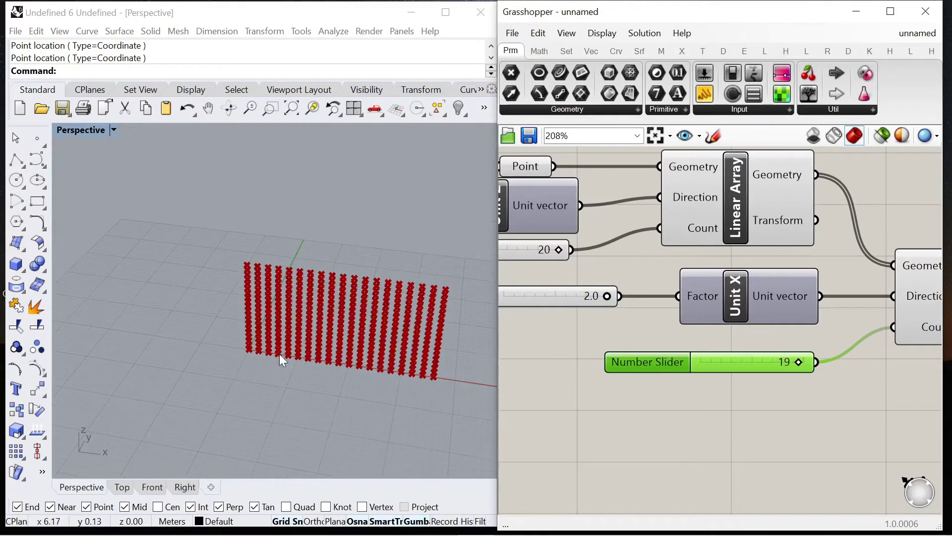
Step: Check the data structure of the second array's Geometry output and set its count slider to 20
{"action": "scroll", "coordinate": [364, 343], "scroll_direction": "up", "scroll_amount": 2}
{"action": "right_click_drag", "start_coordinate": [280, 330], "coordinate": [447, 318]}
{"action": "scroll", "coordinate": [684, 295], "scroll_direction": "down", "scroll_amount": 3}
{"action": "scroll", "coordinate": [873, 311], "scroll_direction": "up", "scroll_amount": 2}
{"action": "mouse_move", "coordinate": [793, 263]}
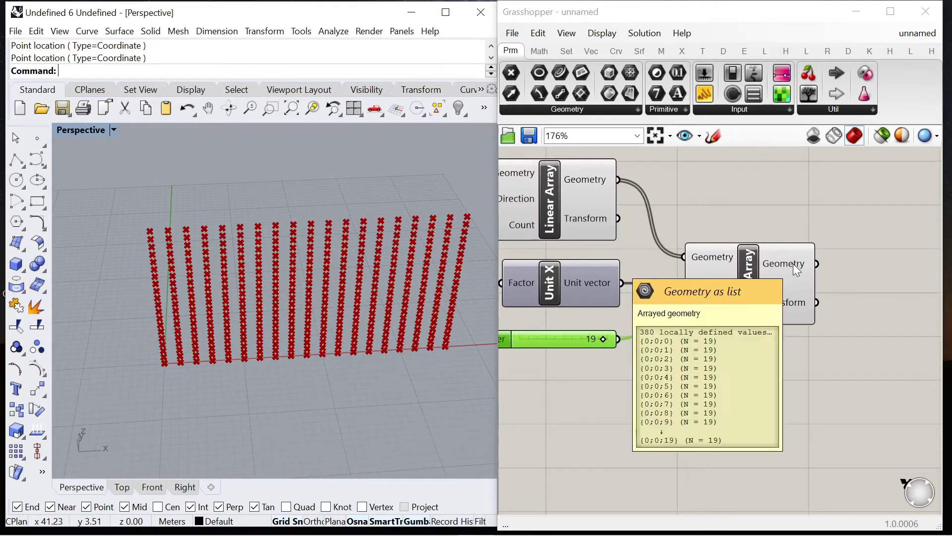
{"action": "scroll", "coordinate": [598, 338], "scroll_direction": "up", "scroll_amount": 3}
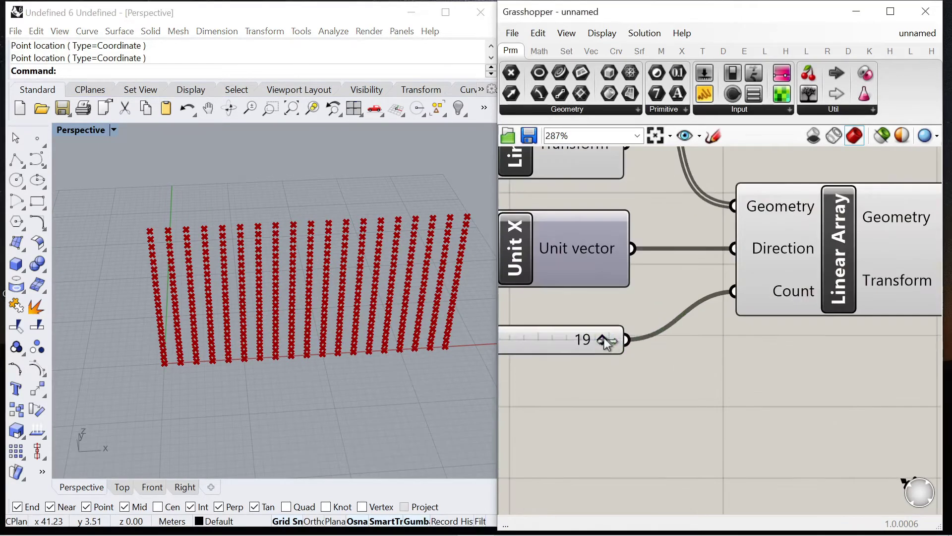
{"action": "left_click_drag", "start_coordinate": [605, 340], "coordinate": [692, 392]}
{"action": "scroll", "coordinate": [686, 320], "scroll_direction": "down", "scroll_amount": 5}
{"action": "scroll", "coordinate": [686, 318], "scroll_direction": "up", "scroll_amount": 4}
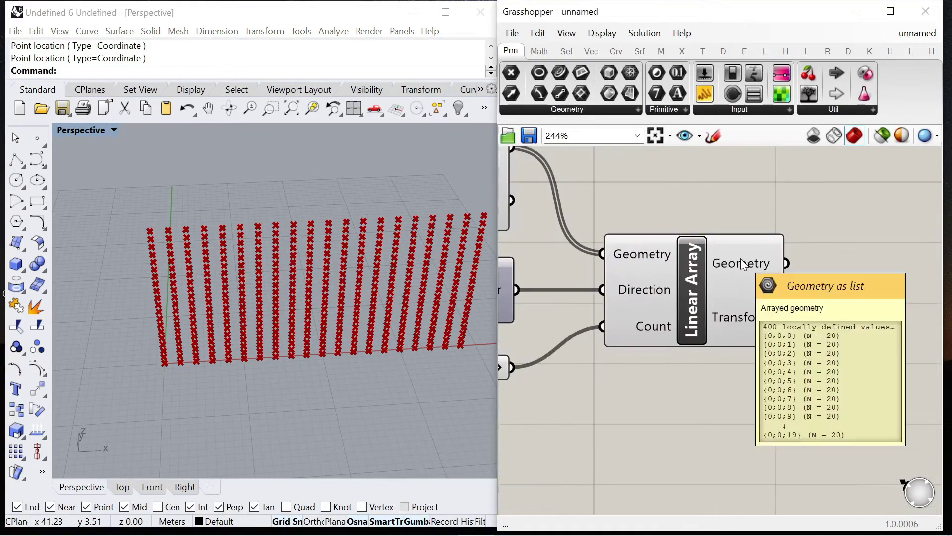
Step: Add a Flip Matrix component, connect the second array's Geometry output to its Data input and align it beside the array
{"action": "scroll", "coordinate": [718, 281], "scroll_direction": "down", "scroll_amount": 2}
{"action": "scroll", "coordinate": [718, 281], "scroll_direction": "up", "scroll_amount": 1}
{"action": "double_click", "coordinate": [718, 280]}
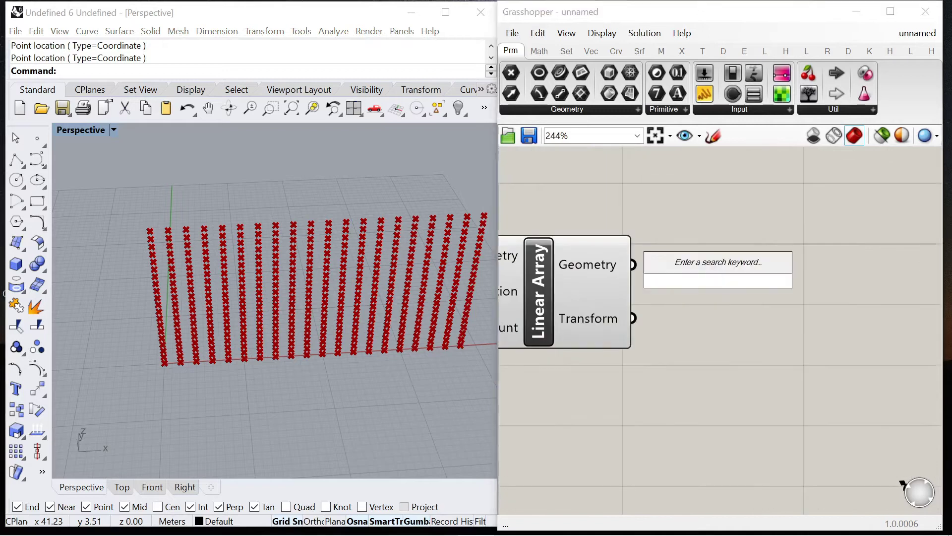
{"action": "type", "text": "flip"}
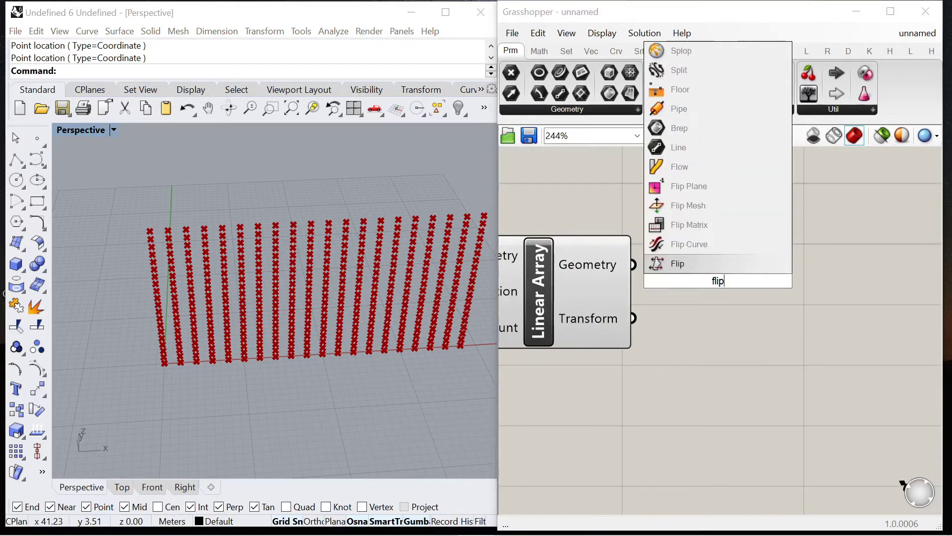
{"action": "left_click", "coordinate": [704, 225]}
{"action": "left_click_drag", "start_coordinate": [634, 265], "coordinate": [677, 283]}
{"action": "left_click_drag", "start_coordinate": [741, 293], "coordinate": [745, 275]}
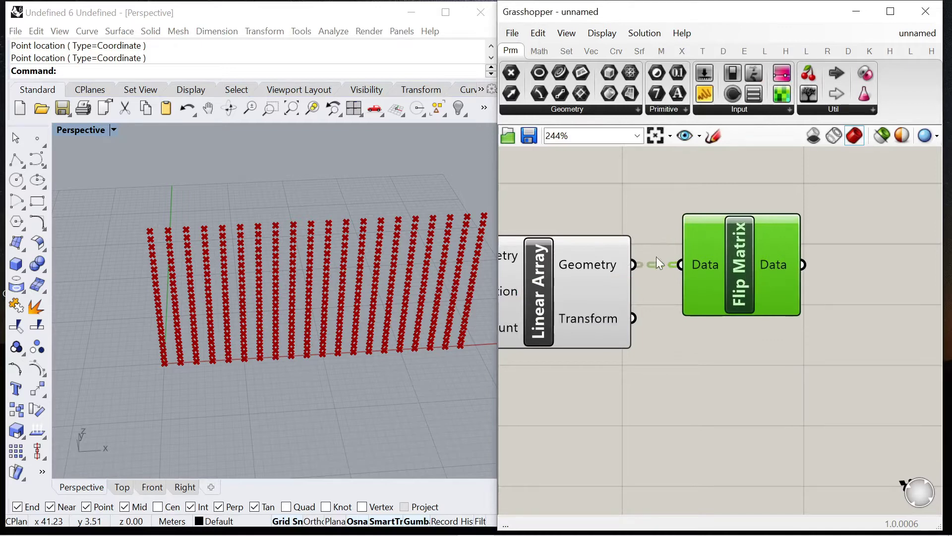
{"action": "scroll", "coordinate": [878, 260], "scroll_direction": "down", "scroll_amount": 3}
{"action": "scroll", "coordinate": [876, 257], "scroll_direction": "down", "scroll_amount": 2}
{"action": "right_click_drag", "start_coordinate": [351, 275], "coordinate": [326, 240]}
{"action": "scroll", "coordinate": [799, 242], "scroll_direction": "down", "scroll_amount": 2}
{"action": "scroll", "coordinate": [639, 233], "scroll_direction": "up", "scroll_amount": 6}
{"action": "scroll", "coordinate": [695, 219], "scroll_direction": "down", "scroll_amount": 4}
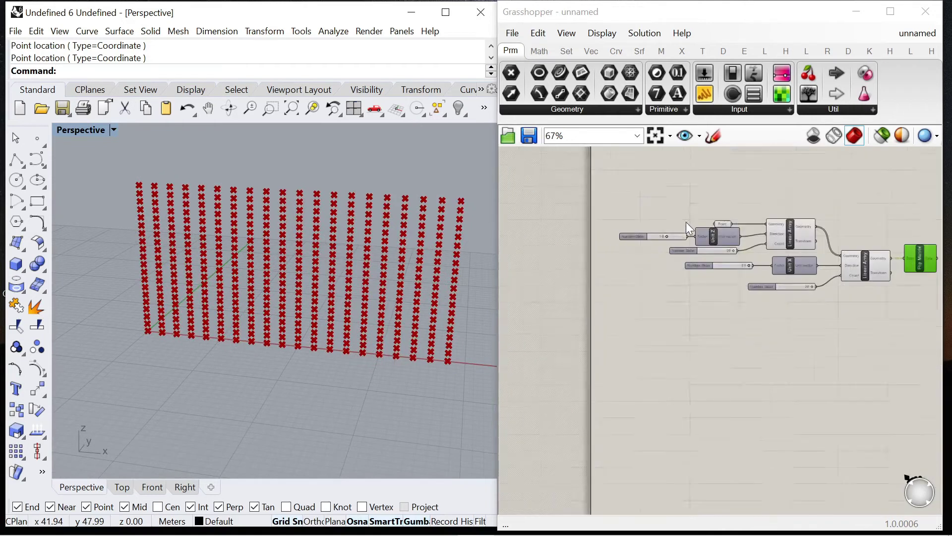
Step: Add a Move component, connect Flip Matrix's Data output to its Geometry input and place it beyond Flip Matrix
{"action": "scroll", "coordinate": [753, 220], "scroll_direction": "up", "scroll_amount": 6}
{"action": "mouse_move", "coordinate": [752, 221]}
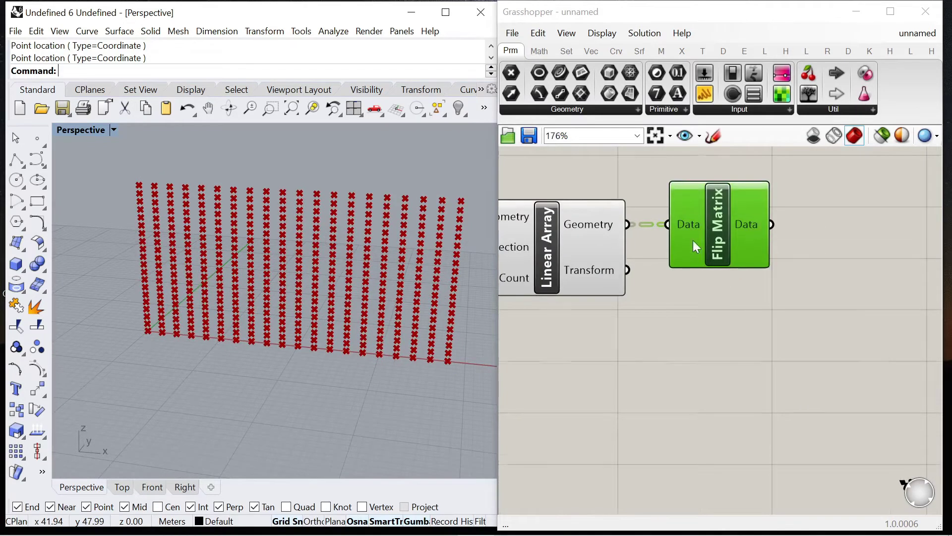
{"action": "scroll", "coordinate": [692, 240], "scroll_direction": "down", "scroll_amount": 1}
{"action": "left_click", "coordinate": [742, 246]}
{"action": "double_click", "coordinate": [742, 246]}
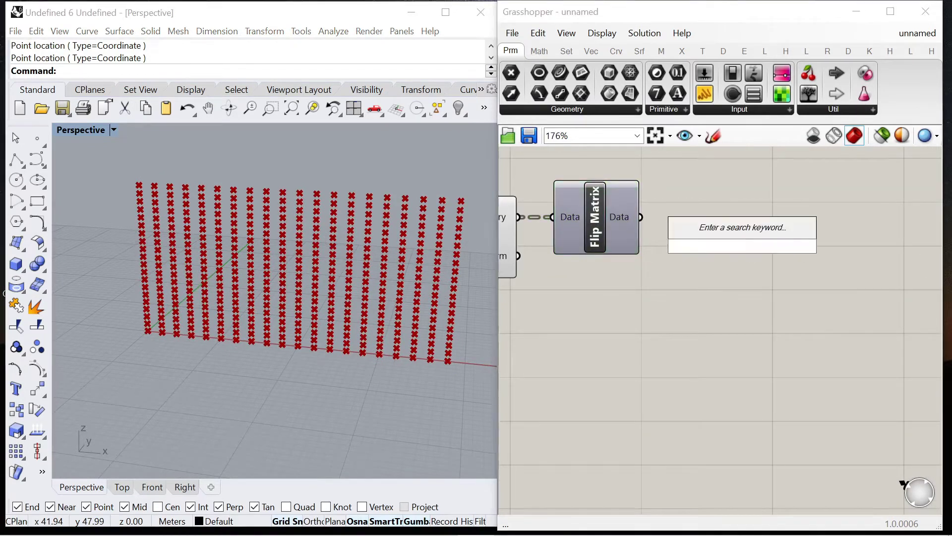
{"action": "type", "text": "move"}
{"action": "left_click", "coordinate": [722, 222]}
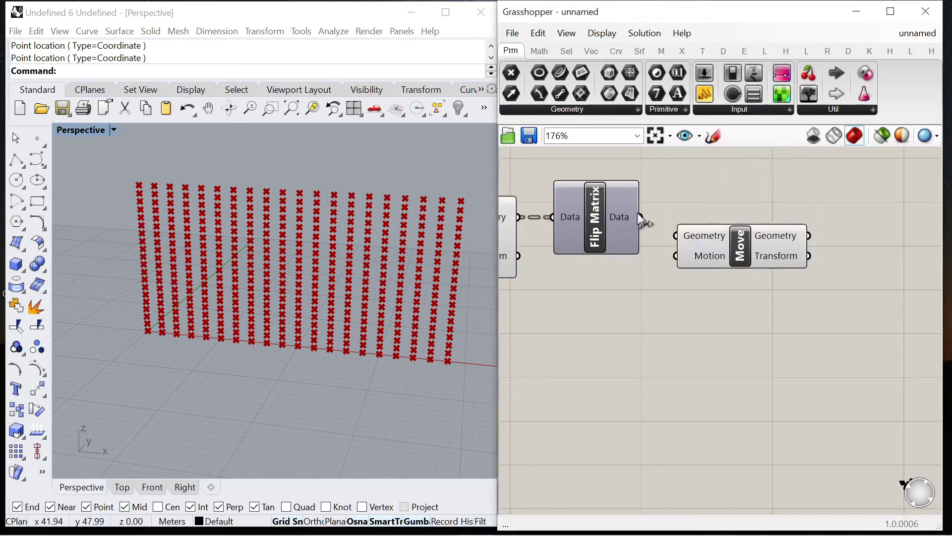
{"action": "left_click_drag", "start_coordinate": [642, 217], "coordinate": [754, 279]}
{"action": "scroll", "coordinate": [640, 262], "scroll_direction": "down", "scroll_amount": 4}
{"action": "scroll", "coordinate": [658, 263], "scroll_direction": "up", "scroll_amount": 2}
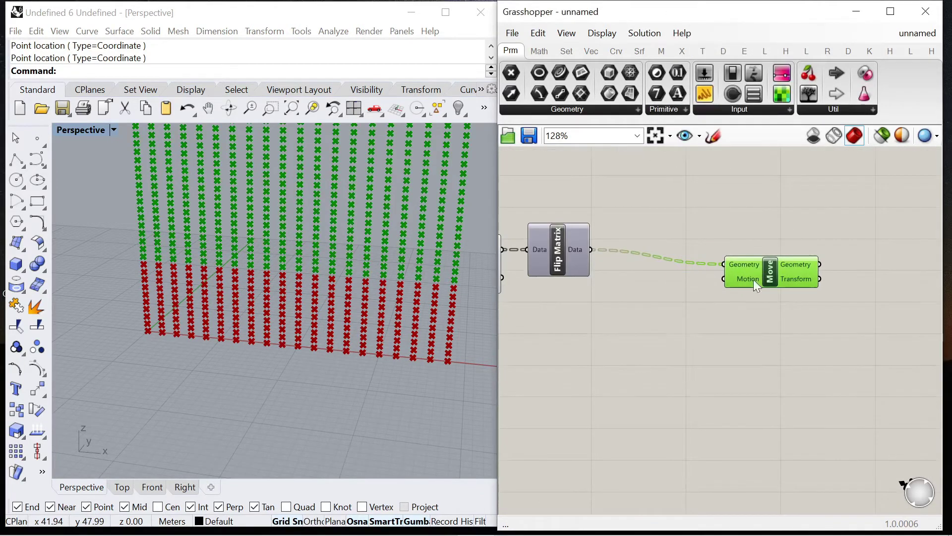
Step: Add a Unit Y component, connect its Unit vector to Move's Motion input and place it just before Move
{"action": "double_click", "coordinate": [684, 327]}
{"action": "type", "text": "unit y"}
{"action": "left_click", "coordinate": [672, 320]}
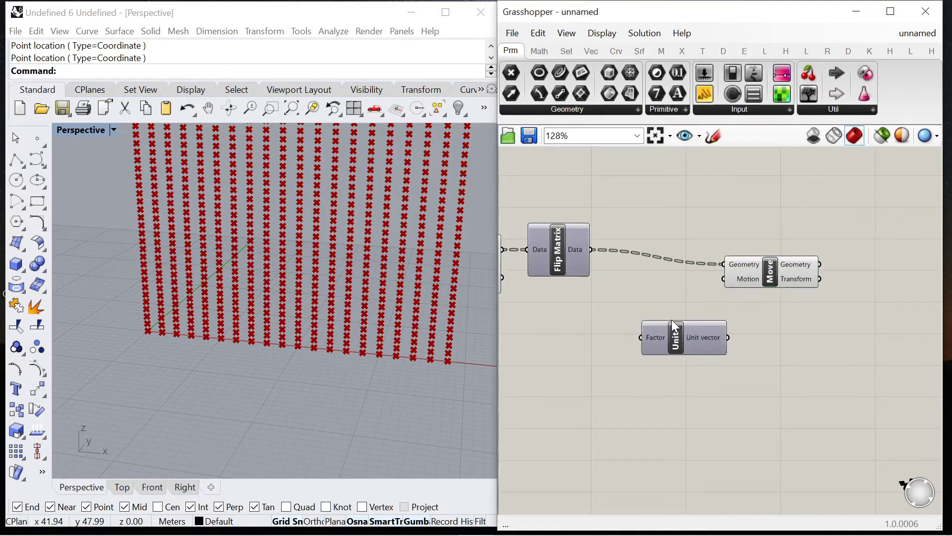
{"action": "left_click_drag", "start_coordinate": [727, 337], "coordinate": [924, 285]}
{"action": "scroll", "coordinate": [715, 283], "scroll_direction": "down", "scroll_amount": 2}
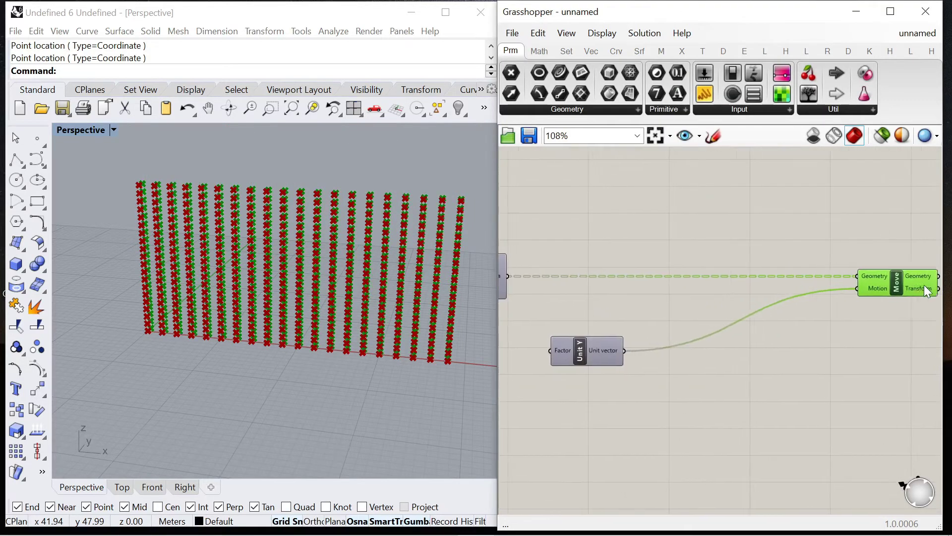
{"action": "left_click_drag", "start_coordinate": [552, 354], "coordinate": [796, 321]}
{"action": "scroll", "coordinate": [799, 318], "scroll_direction": "down", "scroll_amount": 3}
{"action": "scroll", "coordinate": [808, 309], "scroll_direction": "up", "scroll_amount": 6}
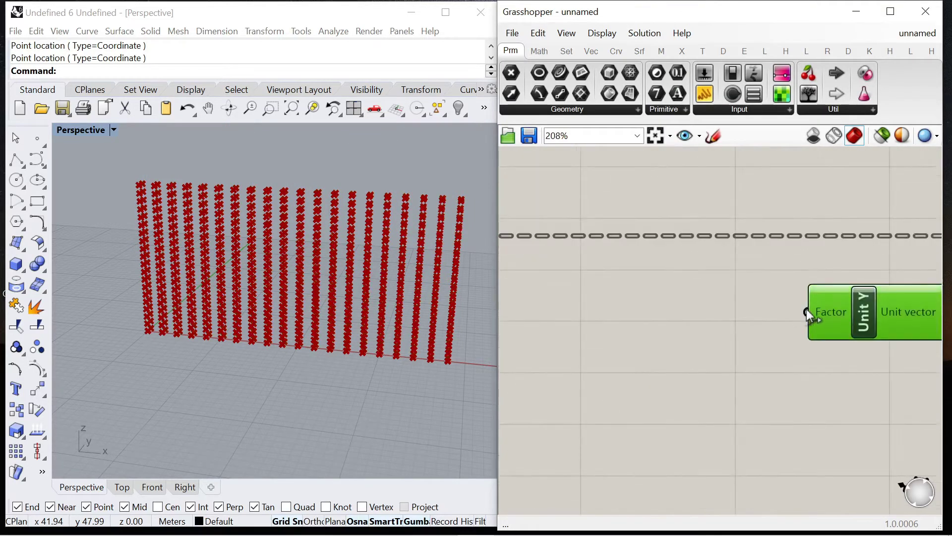
Step: Turn off the preview of the point and array components upstream of Move
{"action": "right_click_drag", "start_coordinate": [352, 362], "coordinate": [308, 377]}
{"action": "scroll", "coordinate": [787, 259], "scroll_direction": "down", "scroll_amount": 5}
{"action": "scroll", "coordinate": [639, 248], "scroll_direction": "up", "scroll_amount": 3}
{"action": "scroll", "coordinate": [639, 248], "scroll_direction": "down", "scroll_amount": 5}
{"action": "scroll", "coordinate": [648, 244], "scroll_direction": "up", "scroll_amount": 3}
{"action": "left_click_drag", "start_coordinate": [632, 266], "coordinate": [555, 192]}
{"action": "right_click", "coordinate": [547, 173]}
{"action": "left_click", "coordinate": [573, 197]}
{"action": "scroll", "coordinate": [778, 240], "scroll_direction": "up", "scroll_amount": 4}
{"action": "scroll", "coordinate": [810, 255], "scroll_direction": "down", "scroll_amount": 1}
{"action": "scroll", "coordinate": [639, 243], "scroll_direction": "up", "scroll_amount": 2}
{"action": "scroll", "coordinate": [634, 230], "scroll_direction": "up", "scroll_amount": 2}
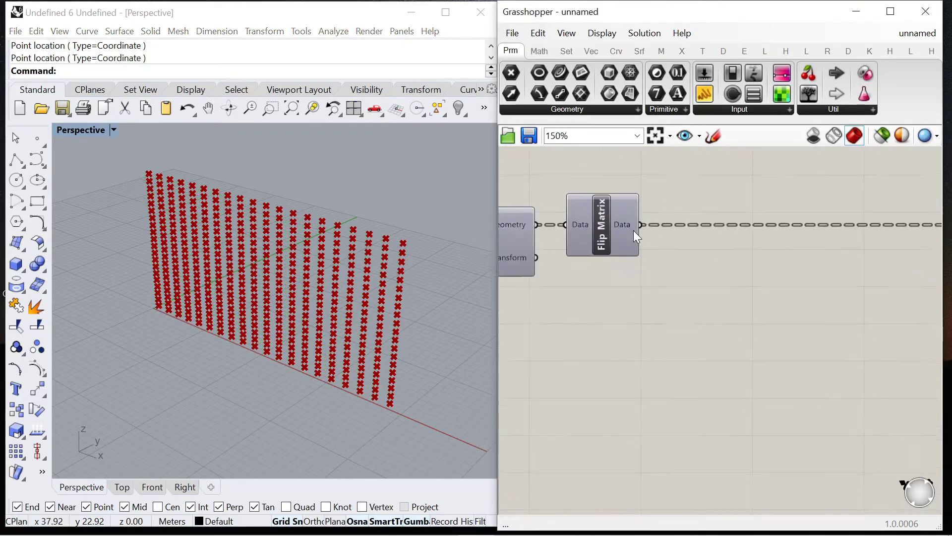
Step: Add a Range component below the second Linear Array and check its Steps input and Flip Matrix's output data
{"action": "scroll", "coordinate": [620, 248], "scroll_direction": "down", "scroll_amount": 5}
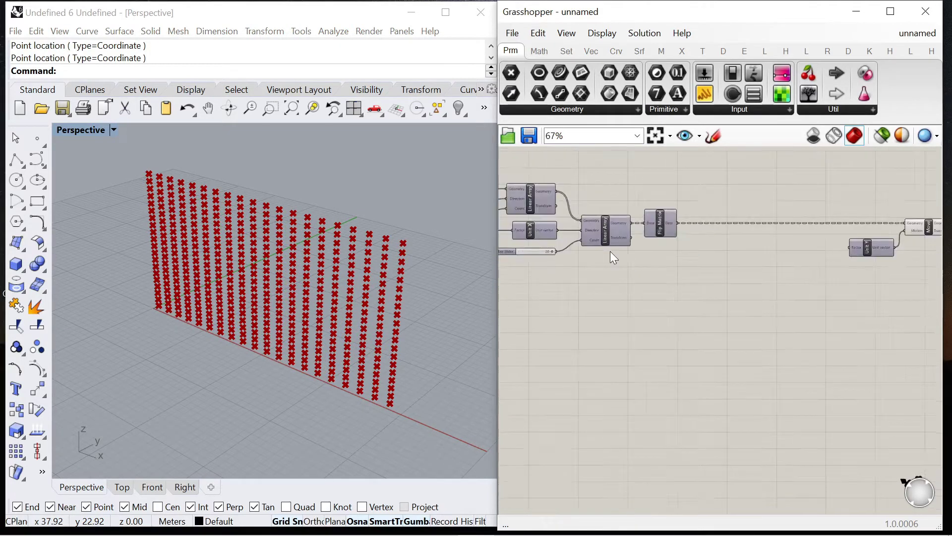
{"action": "scroll", "coordinate": [616, 277], "scroll_direction": "up", "scroll_amount": 3}
{"action": "double_click", "coordinate": [613, 301]}
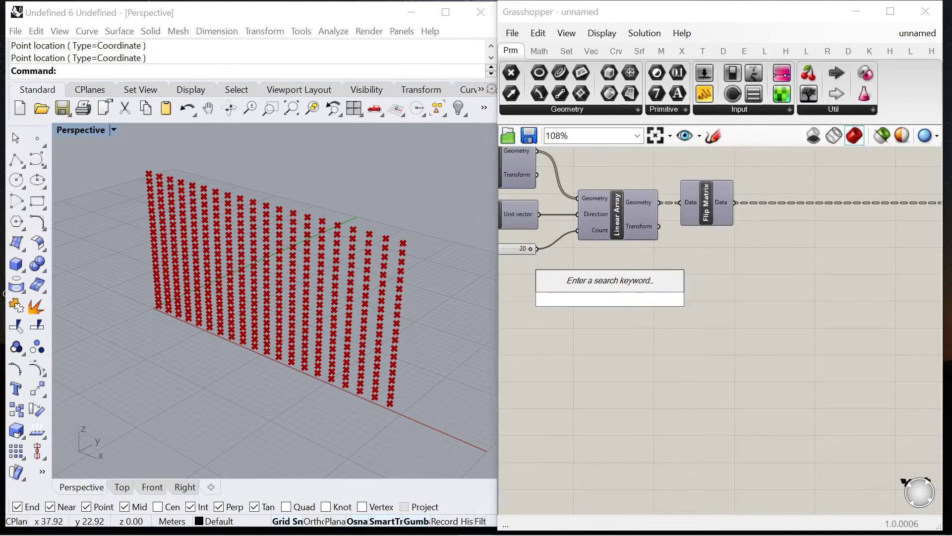
{"action": "type", "text": "range"}
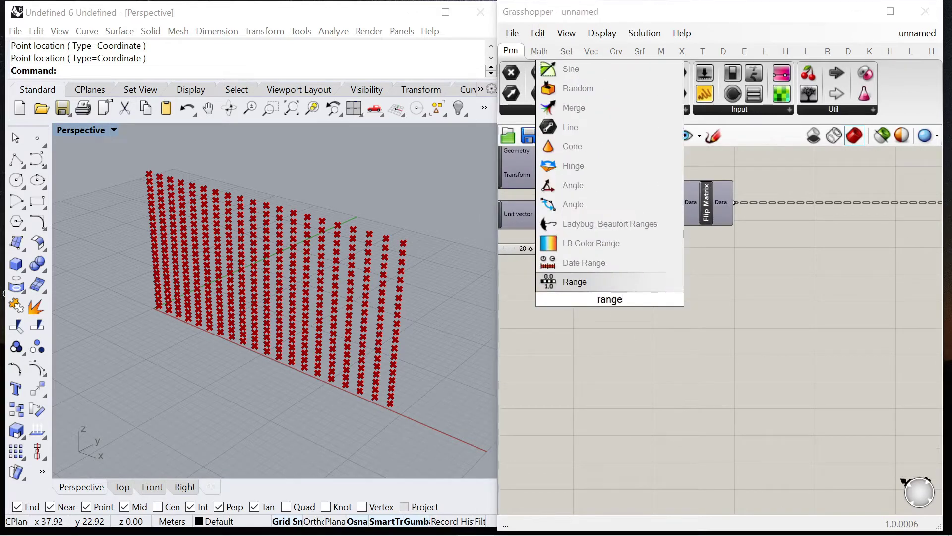
{"action": "left_click", "coordinate": [592, 280]}
{"action": "scroll", "coordinate": [605, 303], "scroll_direction": "down", "scroll_amount": 2}
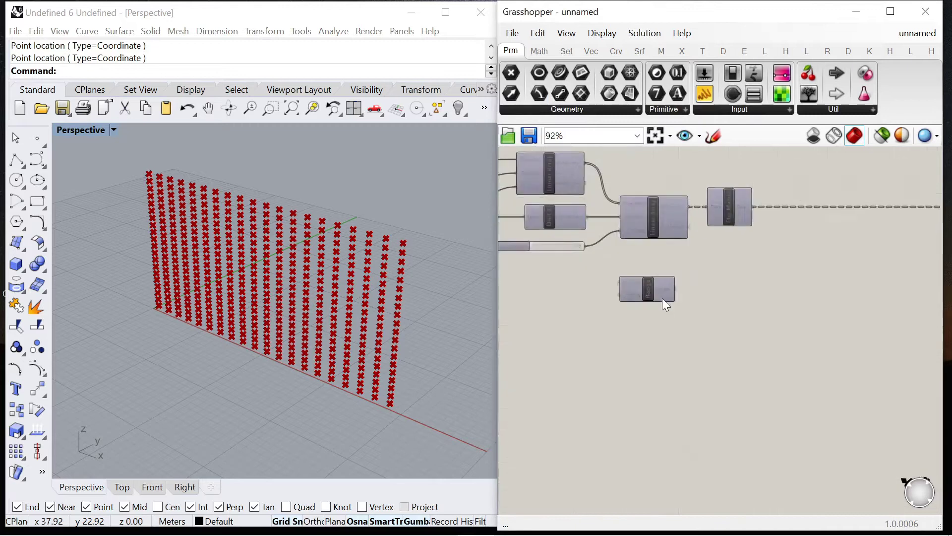
{"action": "scroll", "coordinate": [645, 298], "scroll_direction": "up", "scroll_amount": 4}
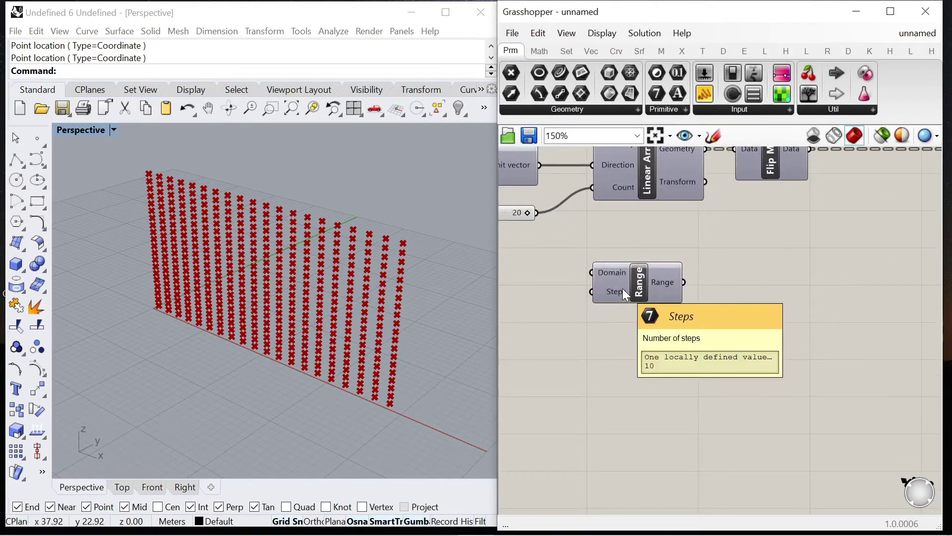
{"action": "left_click", "coordinate": [623, 288]}
{"action": "scroll", "coordinate": [633, 293], "scroll_direction": "down", "scroll_amount": 3}
{"action": "scroll", "coordinate": [662, 210], "scroll_direction": "up", "scroll_amount": 2}
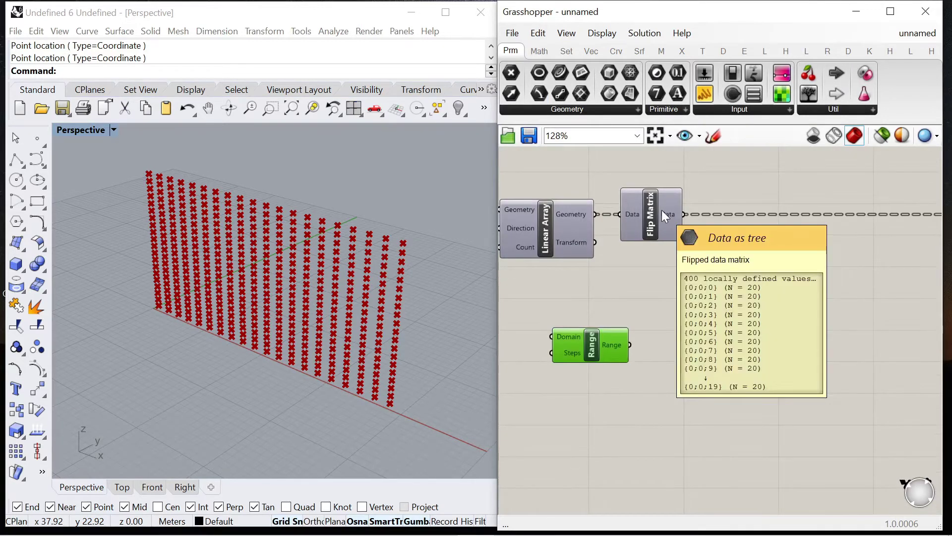
Step: Add a List Length component and connect Flip Matrix's Data output to its List input
{"action": "right_click_drag", "start_coordinate": [767, 326], "coordinate": [650, 276]}
{"action": "double_click", "coordinate": [638, 267]}
{"action": "type", "text": "list"}
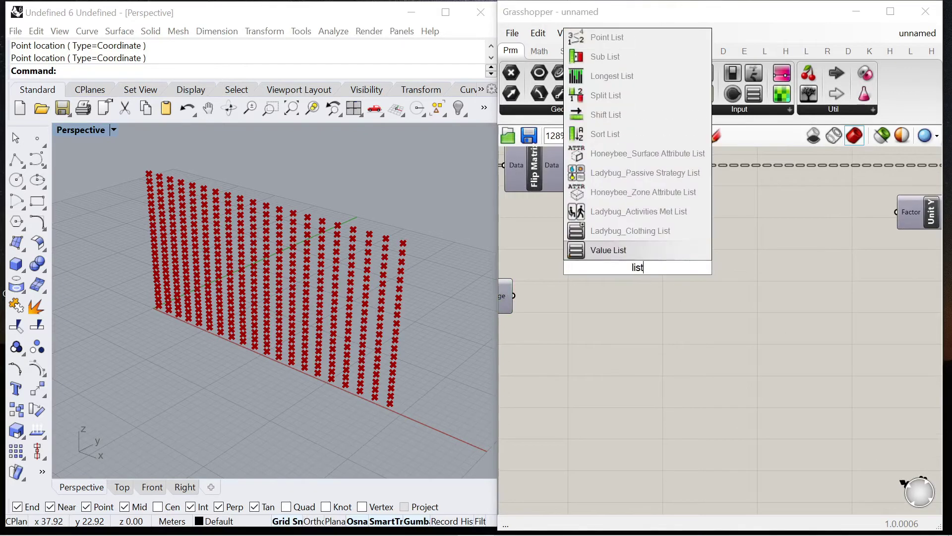
{"action": "type", "text": " lengt"}
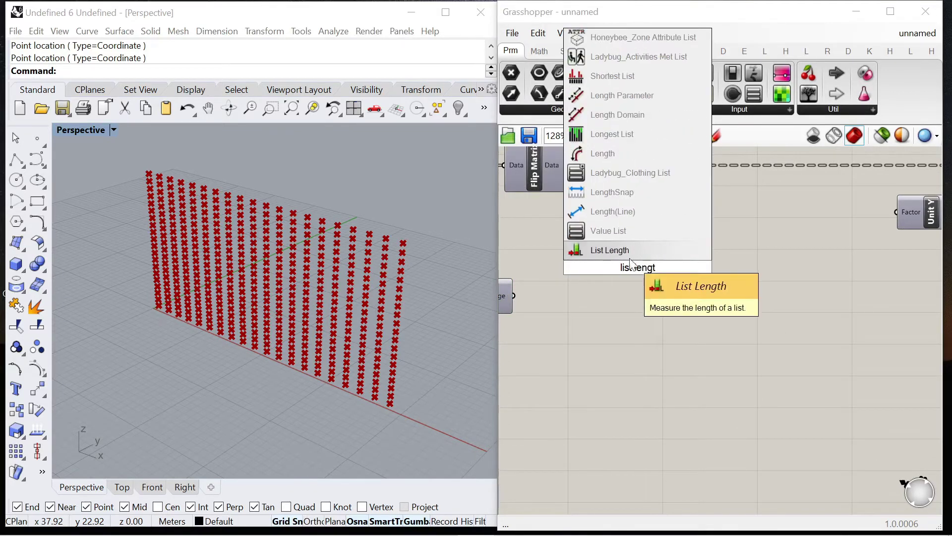
{"action": "left_click", "coordinate": [629, 253]}
{"action": "left_click_drag", "start_coordinate": [567, 164], "coordinate": [715, 292]}
Step: Add a panel, connect List Length's Length output to it and resize it to read the values
{"action": "double_click", "coordinate": [693, 277]}
{"action": "type", "text": "panel"}
{"action": "key", "text": "Return"}
{"action": "scroll", "coordinate": [814, 284], "scroll_direction": "up", "scroll_amount": 2}
{"action": "left_click_drag", "start_coordinate": [819, 275], "coordinate": [771, 269]}
{"action": "left_click_drag", "start_coordinate": [721, 321], "coordinate": [717, 353]}
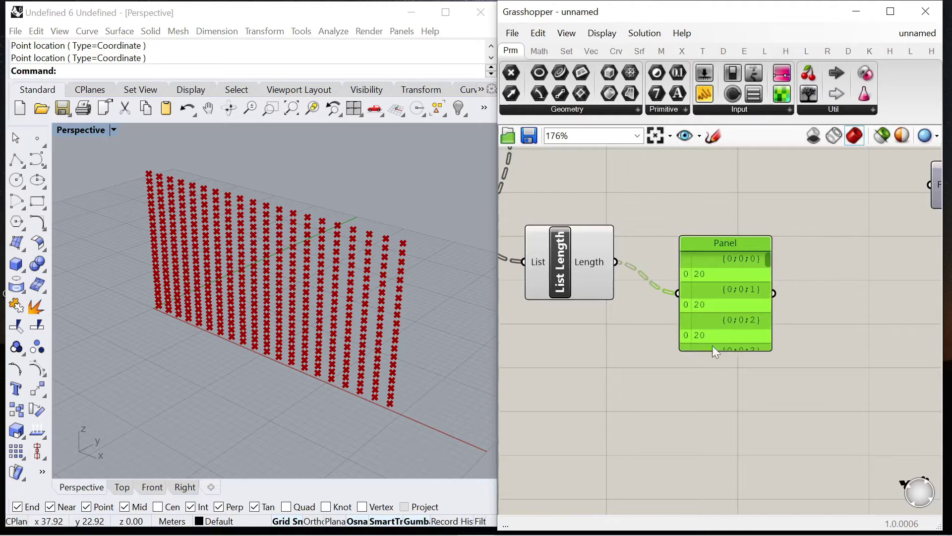
Step: Place Range after List Length, connect Length to its Steps input and move the panel below them
{"action": "scroll", "coordinate": [717, 353], "scroll_direction": "down", "scroll_amount": 3}
{"action": "right_click_drag", "start_coordinate": [717, 353], "coordinate": [762, 306]}
{"action": "left_click_drag", "start_coordinate": [521, 285], "coordinate": [781, 341]}
{"action": "scroll", "coordinate": [746, 299], "scroll_direction": "down", "scroll_amount": 1}
{"action": "right_click_drag", "start_coordinate": [756, 270], "coordinate": [714, 290]}
{"action": "scroll", "coordinate": [714, 290], "scroll_direction": "up", "scroll_amount": 1}
{"action": "left_click_drag", "start_coordinate": [715, 294], "coordinate": [678, 370]}
{"action": "left_click_drag", "start_coordinate": [762, 353], "coordinate": [766, 336]}
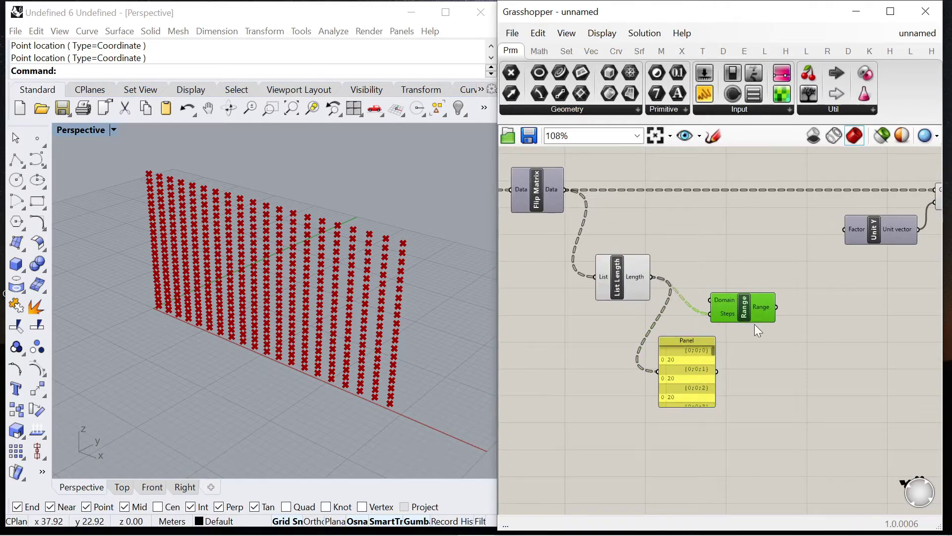
{"action": "left_click_drag", "start_coordinate": [766, 306], "coordinate": [792, 284]}
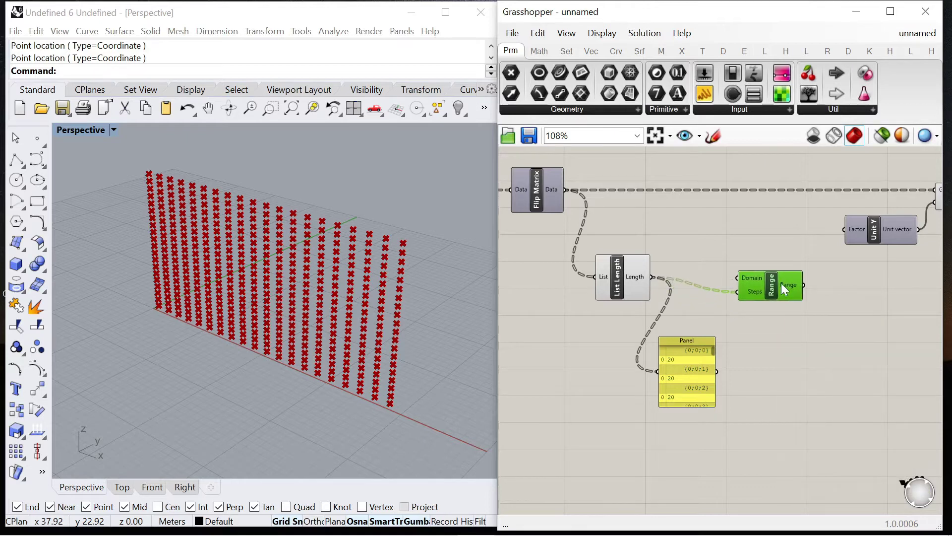
Step: Add a Subtraction component between List Length and Range and connect Length to its A input
{"action": "left_click", "coordinate": [537, 52]}
{"action": "scroll", "coordinate": [712, 260], "scroll_direction": "up", "scroll_amount": 2}
{"action": "left_click_drag", "start_coordinate": [685, 204], "coordinate": [794, 274]}
{"action": "left_click_drag", "start_coordinate": [689, 236], "coordinate": [721, 276]}
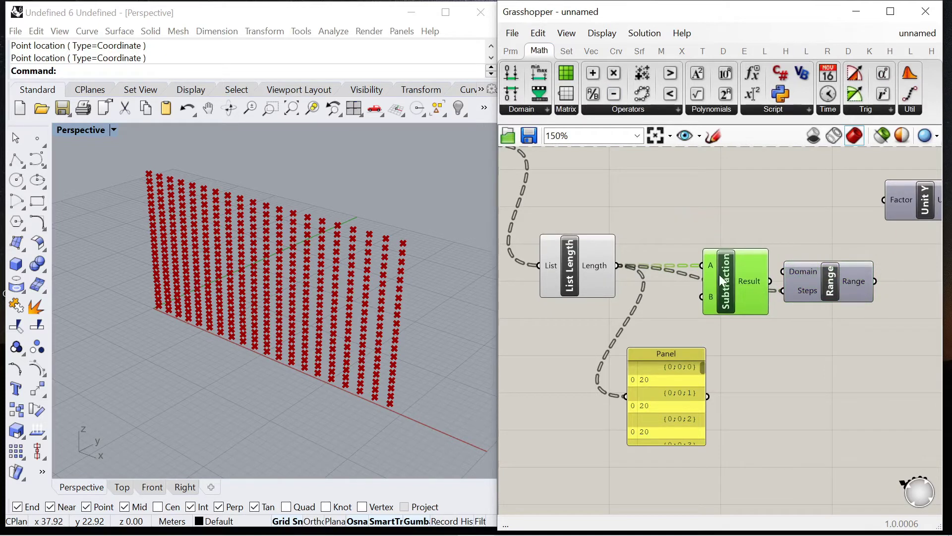
Step: Create a panel containing 1, connect it to Subtraction's B input and feed the Result into Range's Steps
{"action": "double_click", "coordinate": [651, 306]}
{"action": "type", "text": "1"}
{"action": "key", "text": "Return"}
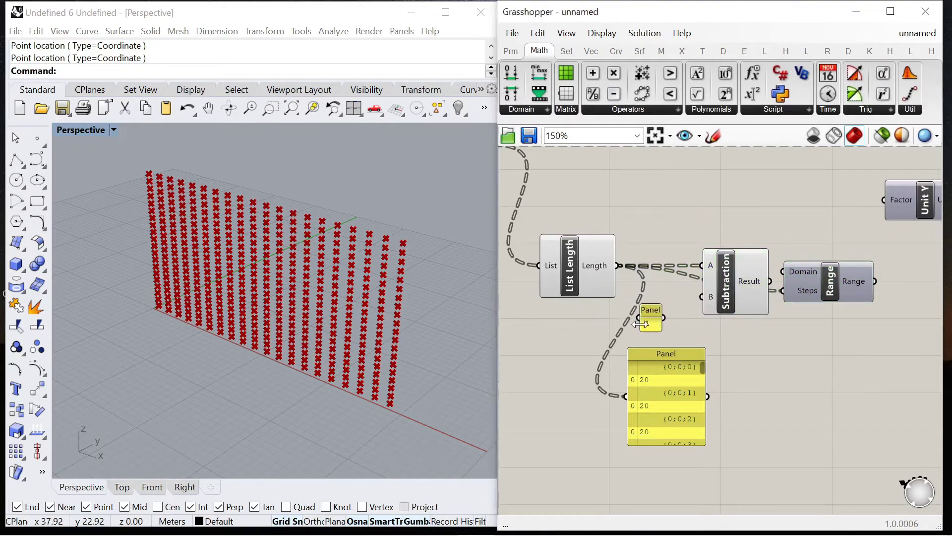
{"action": "left_click_drag", "start_coordinate": [828, 285], "coordinate": [842, 285]}
{"action": "scroll", "coordinate": [791, 298], "scroll_direction": "down", "scroll_amount": 1}
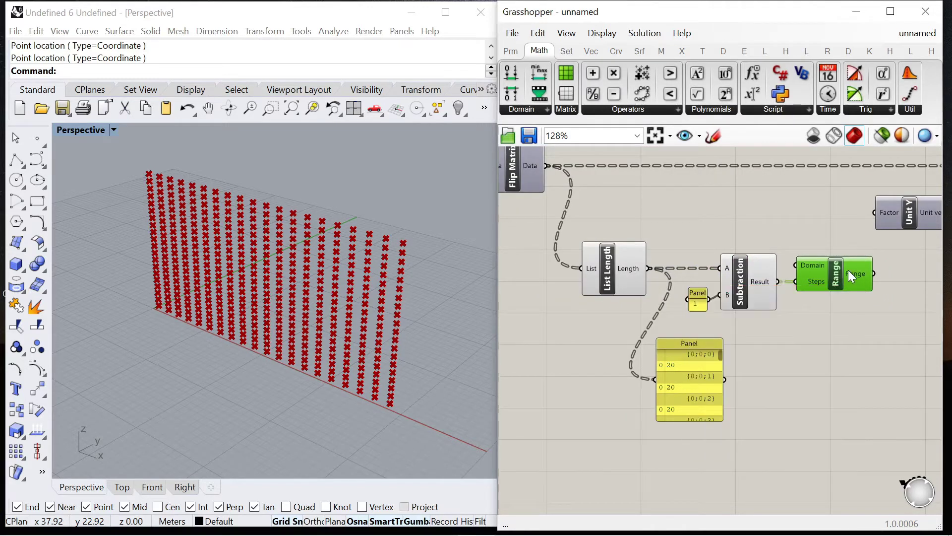
Step: Move the Unit Y and Move components farther from Range to make room between them
{"action": "scroll", "coordinate": [849, 270], "scroll_direction": "down", "scroll_amount": 5}
{"action": "scroll", "coordinate": [726, 257], "scroll_direction": "up", "scroll_amount": 3}
{"action": "left_click_drag", "start_coordinate": [751, 276], "coordinate": [652, 240]}
{"action": "left_click_drag", "start_coordinate": [732, 247], "coordinate": [858, 245]}
{"action": "scroll", "coordinate": [615, 301], "scroll_direction": "up", "scroll_amount": 4}
{"action": "left_click", "coordinate": [680, 329]}
Step: Add a Graph Mapper after Range and connect the Range output to its input
{"action": "scroll", "coordinate": [659, 293], "scroll_direction": "up", "scroll_amount": 1}
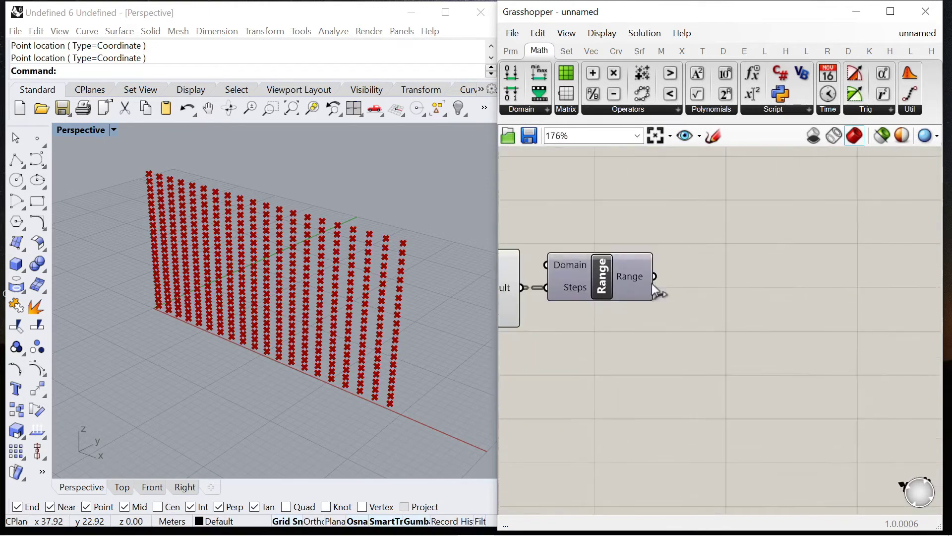
{"action": "mouse_move", "coordinate": [631, 280]}
{"action": "scroll", "coordinate": [664, 285], "scroll_direction": "down", "scroll_amount": 1}
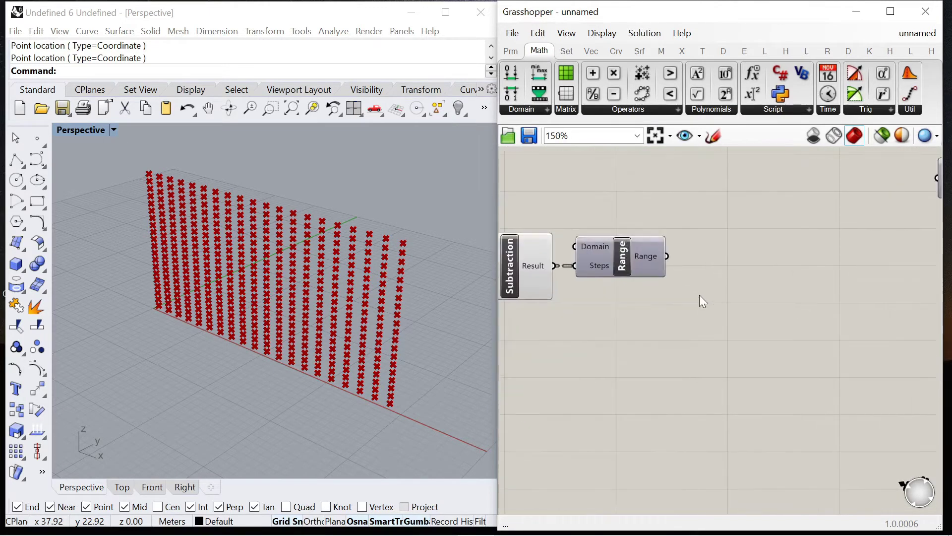
{"action": "double_click", "coordinate": [697, 290]}
{"action": "type", "text": "graph"}
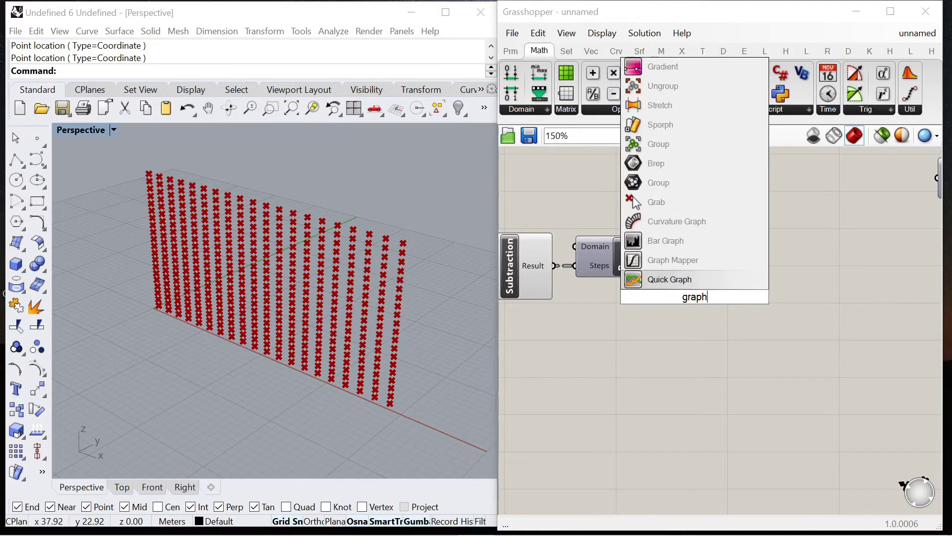
{"action": "left_click", "coordinate": [684, 266]}
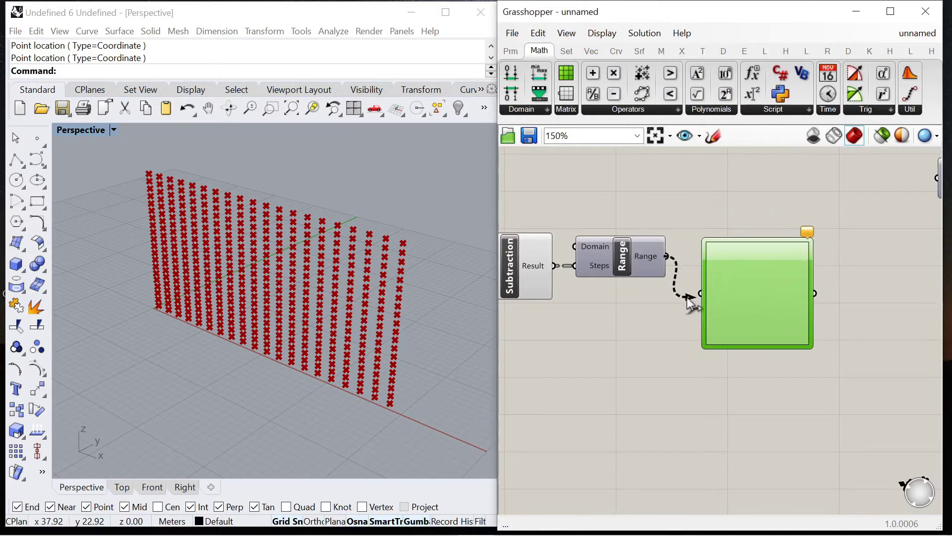
Step: Set the Graph Mapper's type to Sine, shape the curve into a single central arch and align it with Range
{"action": "right_click", "coordinate": [754, 296]}
{"action": "mouse_move", "coordinate": [824, 461]}
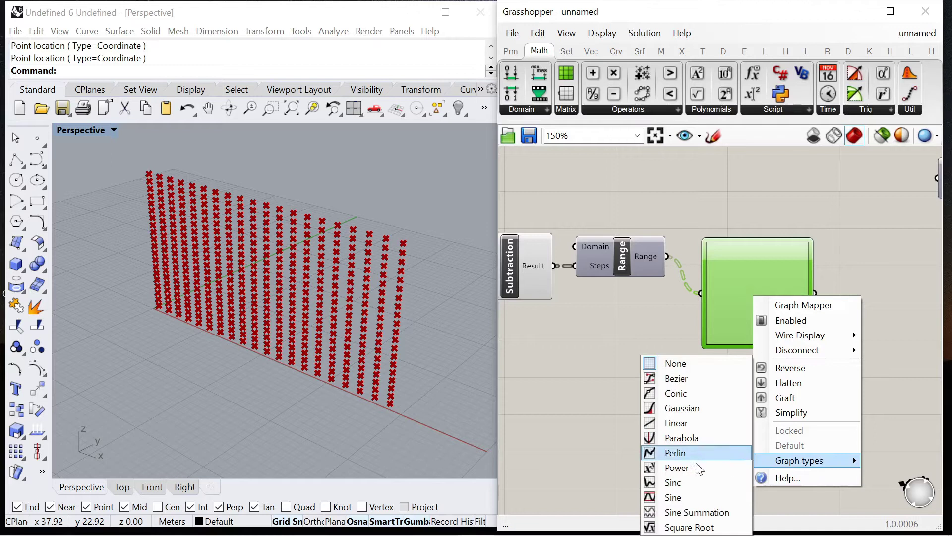
{"action": "left_click", "coordinate": [689, 495]}
{"action": "scroll", "coordinate": [725, 357], "scroll_direction": "down", "scroll_amount": 2}
{"action": "scroll", "coordinate": [774, 336], "scroll_direction": "up", "scroll_amount": 2}
{"action": "left_click_drag", "start_coordinate": [723, 263], "coordinate": [674, 262]}
{"action": "left_click_drag", "start_coordinate": [701, 313], "coordinate": [704, 275]}
{"action": "scroll", "coordinate": [643, 282], "scroll_direction": "down", "scroll_amount": 2}
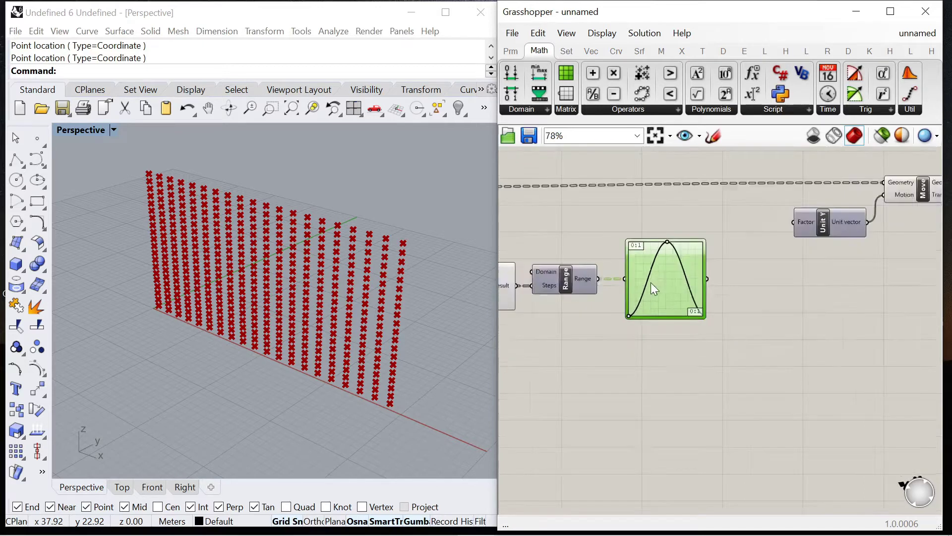
Step: Add a Multiplication component, connecting the Graph Mapper to A and a new 0 to 4.0 number slider to B
{"action": "scroll", "coordinate": [908, 251], "scroll_direction": "up", "scroll_amount": 3}
{"action": "left_click_drag", "start_coordinate": [624, 97], "coordinate": [712, 343]}
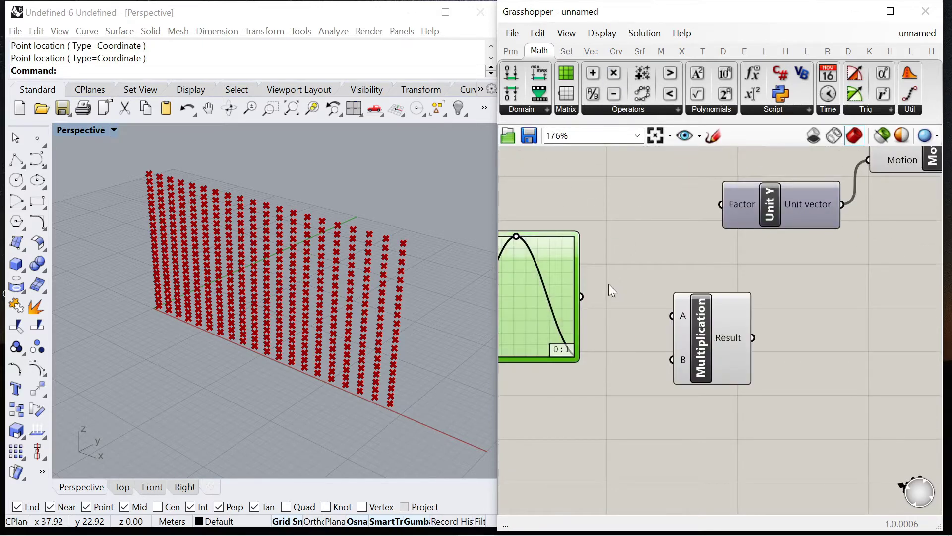
{"action": "double_click", "coordinate": [619, 466]}
{"action": "type", "text": "0"}
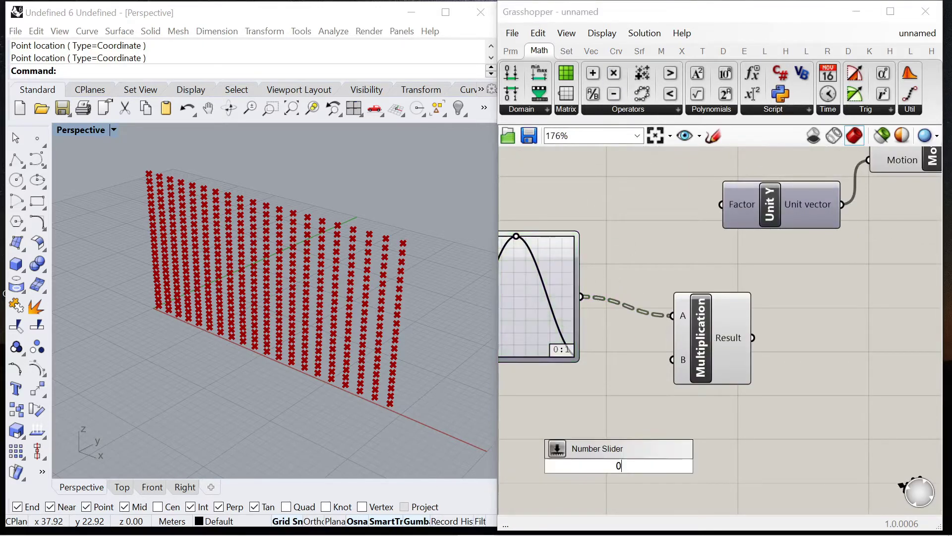
{"action": "type", "text": "<4.0"}
{"action": "key", "text": "Return"}
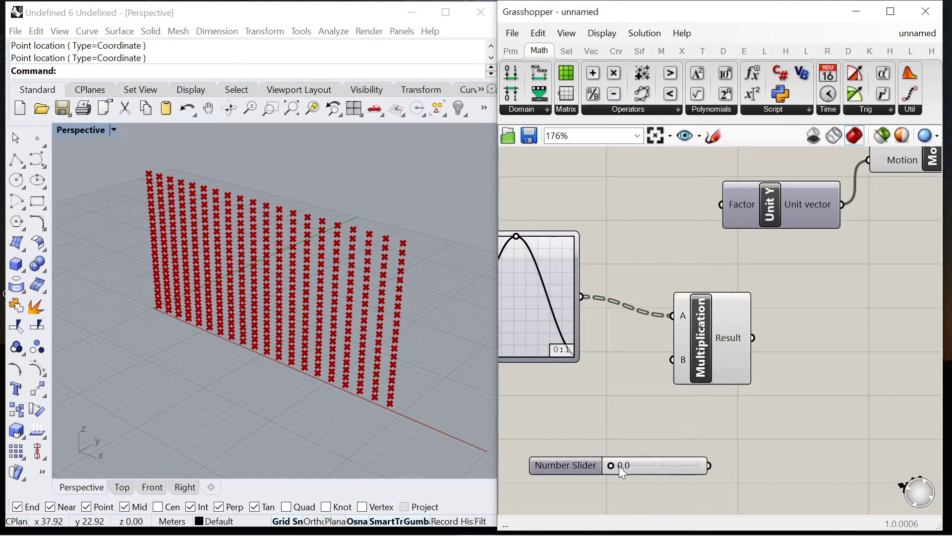
{"action": "right_click_drag", "start_coordinate": [667, 374], "coordinate": [730, 355]}
{"action": "left_click_drag", "start_coordinate": [611, 435], "coordinate": [525, 363]}
Step: Connect Multiplication's Result to Unit Y's Factor and shift the Unit Y and Move components farther along
{"action": "left_click_drag", "start_coordinate": [818, 243], "coordinate": [847, 311]}
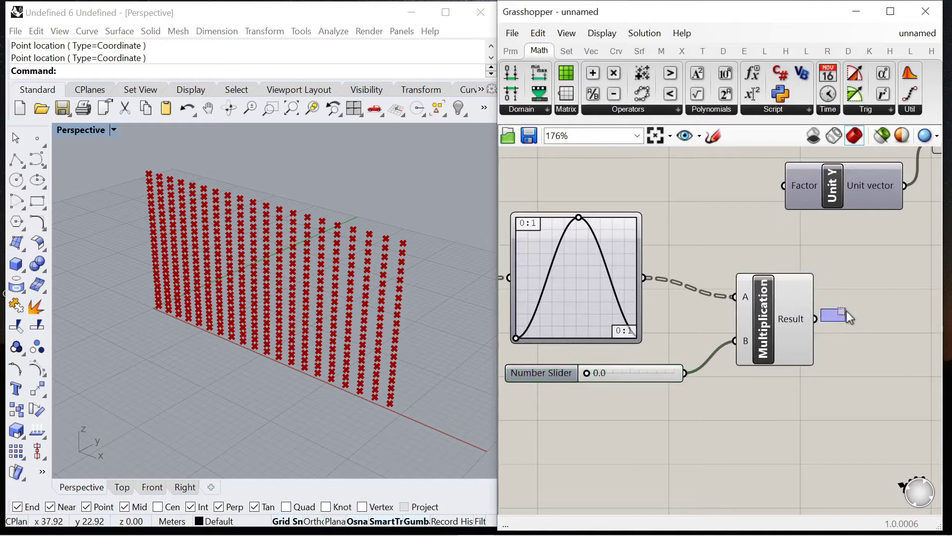
{"action": "left_click_drag", "start_coordinate": [824, 236], "coordinate": [783, 186]}
{"action": "scroll", "coordinate": [749, 219], "scroll_direction": "down", "scroll_amount": 5}
{"action": "left_click_drag", "start_coordinate": [853, 290], "coordinate": [651, 192]}
{"action": "left_click_drag", "start_coordinate": [818, 231], "coordinate": [876, 230]}
{"action": "left_click", "coordinate": [875, 250]}
Step: Raise the slider feeding Multiplication's B input above 0 to displace the points in a sine shape
{"action": "scroll", "coordinate": [653, 334], "scroll_direction": "up", "scroll_amount": 8}
{"action": "left_click_drag", "start_coordinate": [612, 342], "coordinate": [755, 346]}
{"action": "right_click_drag", "start_coordinate": [325, 336], "coordinate": [308, 290]}
Step: Move the slider, Multiplication, Unit Y and Move components away from the Graph Mapper to free up space
{"action": "scroll", "coordinate": [692, 292], "scroll_direction": "down", "scroll_amount": 8}
{"action": "scroll", "coordinate": [769, 254], "scroll_direction": "up", "scroll_amount": 3}
{"action": "scroll", "coordinate": [656, 334], "scroll_direction": "down", "scroll_amount": 2}
{"action": "left_click_drag", "start_coordinate": [904, 346], "coordinate": [682, 196]}
{"action": "left_click_drag", "start_coordinate": [782, 246], "coordinate": [842, 252]}
{"action": "left_click_drag", "start_coordinate": [561, 335], "coordinate": [633, 322]}
{"action": "scroll", "coordinate": [790, 328], "scroll_direction": "down", "scroll_amount": 4}
{"action": "scroll", "coordinate": [790, 329], "scroll_direction": "up", "scroll_amount": 3}
{"action": "left_click_drag", "start_coordinate": [797, 361], "coordinate": [559, 191]}
{"action": "left_click_drag", "start_coordinate": [784, 229], "coordinate": [848, 229]}
{"action": "left_click", "coordinate": [808, 353]}
Step: Add a Shift List component below the Graph Mapper and connect the Graph Mapper's output to its List input
{"action": "scroll", "coordinate": [809, 353], "scroll_direction": "down", "scroll_amount": 4}
{"action": "scroll", "coordinate": [600, 343], "scroll_direction": "up", "scroll_amount": 8}
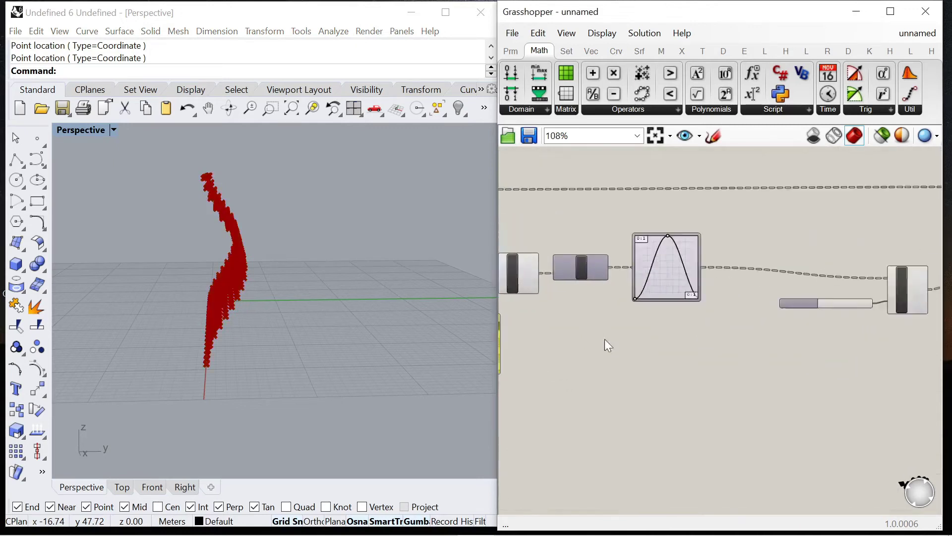
{"action": "double_click", "coordinate": [686, 365]}
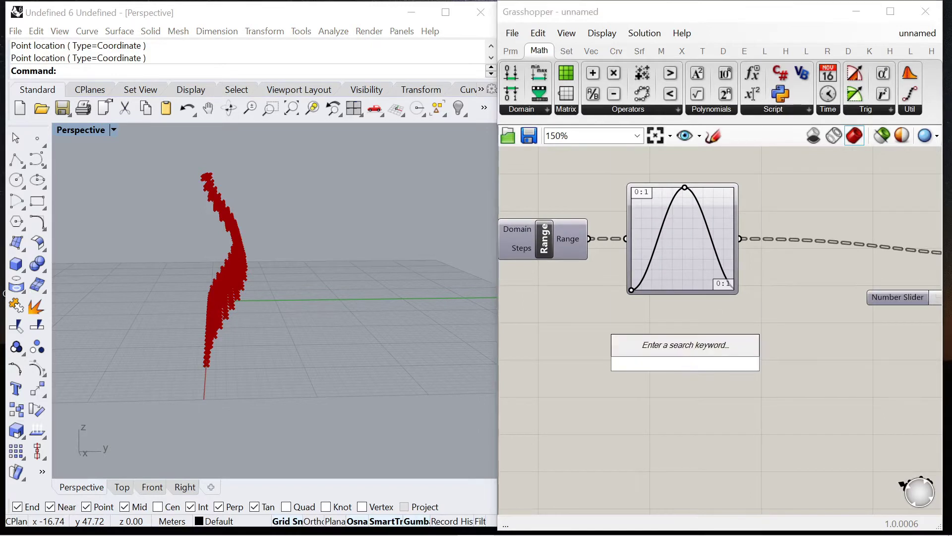
{"action": "type", "text": "shift"}
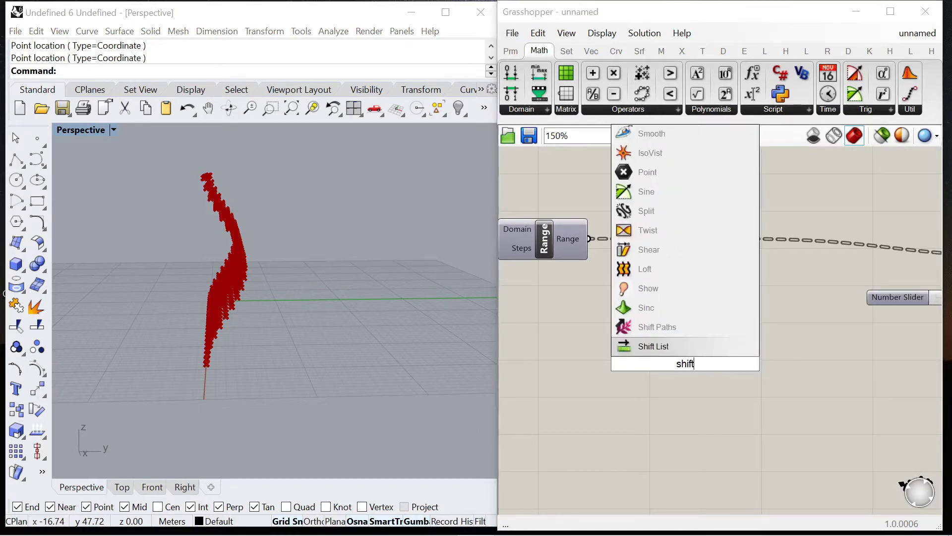
{"action": "left_click", "coordinate": [678, 341]}
{"action": "left_click_drag", "start_coordinate": [708, 362], "coordinate": [764, 367]}
{"action": "scroll", "coordinate": [820, 267], "scroll_direction": "down", "scroll_amount": 2}
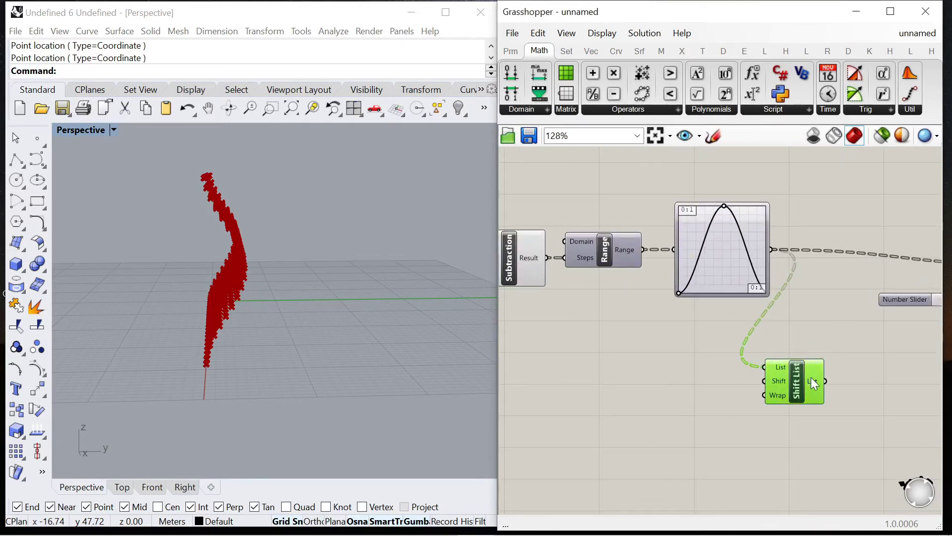
Step: Add a Series component below Linear Array and connect the slider set to 20 to its Count input
{"action": "scroll", "coordinate": [843, 312], "scroll_direction": "down", "scroll_amount": 3}
{"action": "scroll", "coordinate": [849, 305], "scroll_direction": "down", "scroll_amount": 4}
{"action": "scroll", "coordinate": [547, 274], "scroll_direction": "up", "scroll_amount": 7}
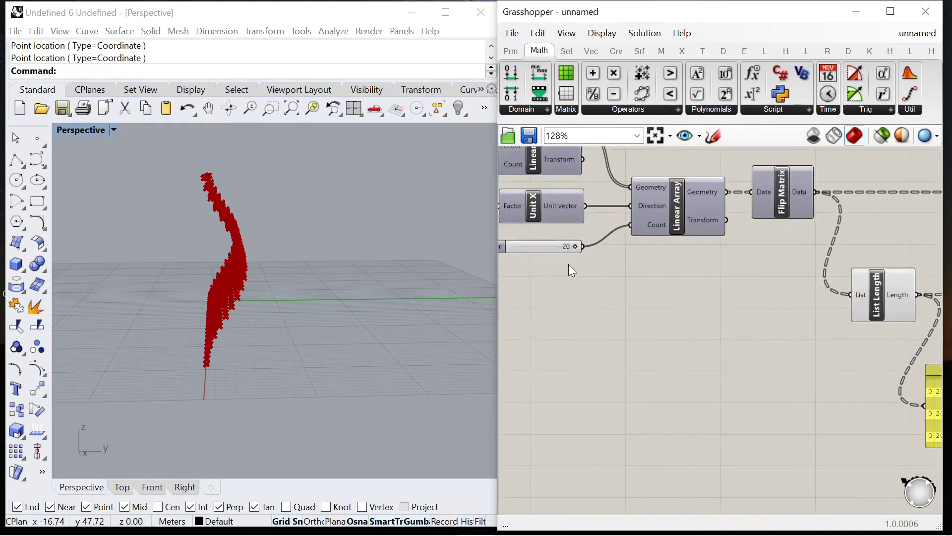
{"action": "double_click", "coordinate": [609, 306]}
{"action": "type", "text": "series"}
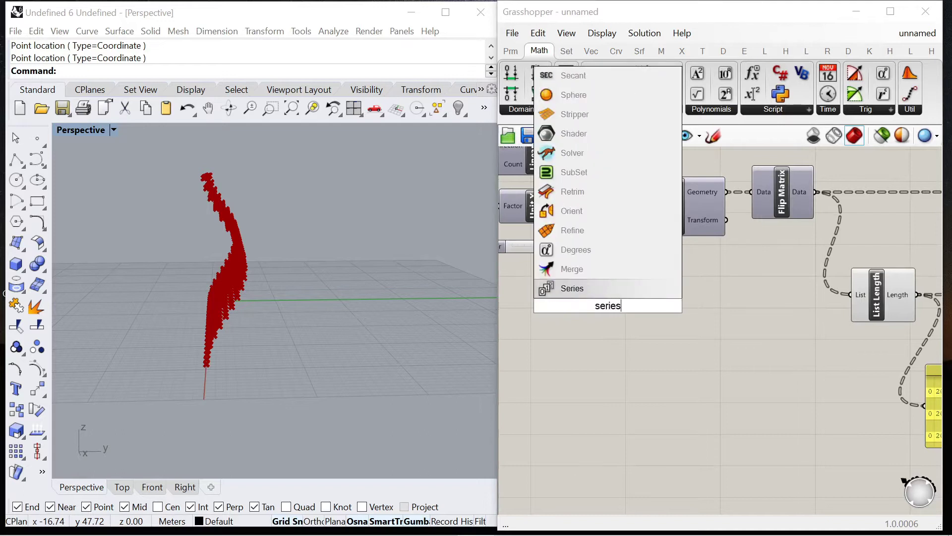
{"action": "left_click", "coordinate": [570, 290]}
{"action": "left_click_drag", "start_coordinate": [612, 301], "coordinate": [640, 315]}
{"action": "scroll", "coordinate": [635, 317], "scroll_direction": "up", "scroll_amount": 2}
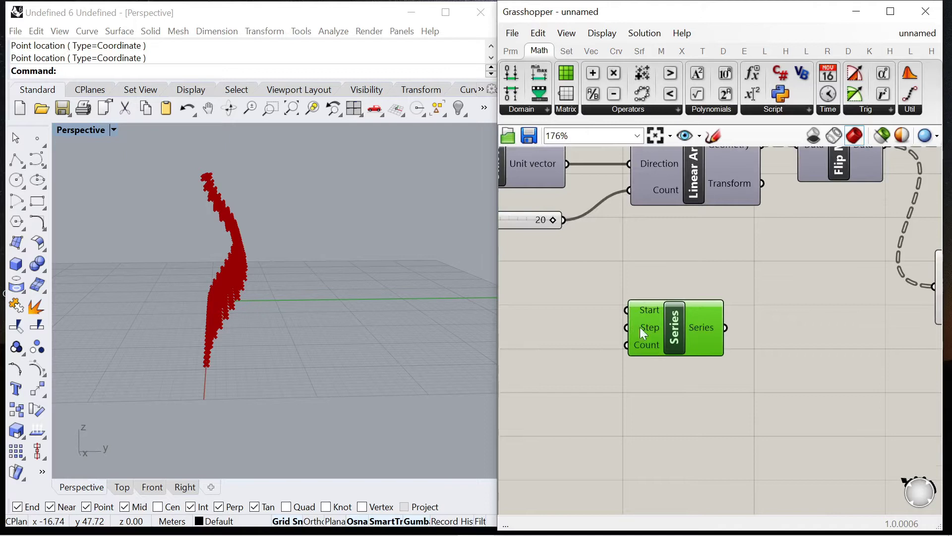
{"action": "left_click_drag", "start_coordinate": [592, 296], "coordinate": [627, 345]}
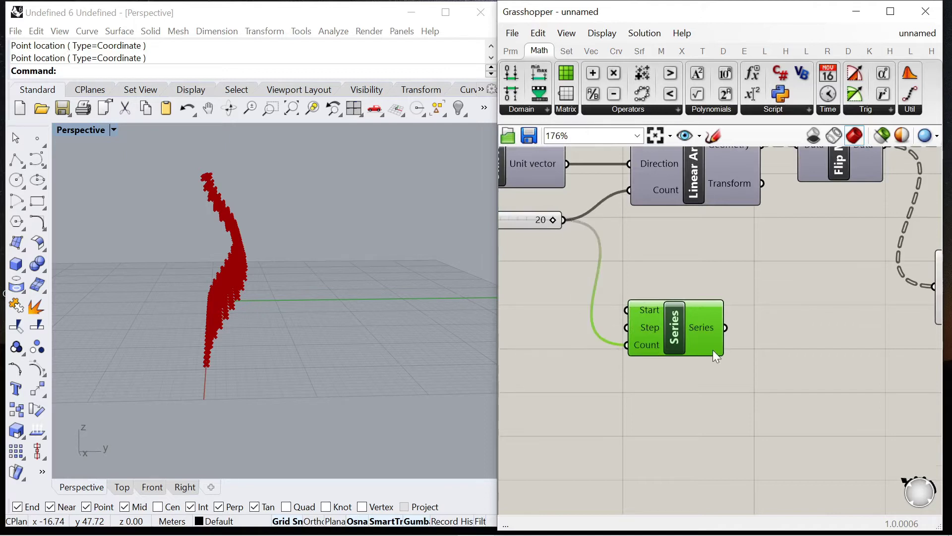
Step: Move the Series component to just below the Panel that reads List Length
{"action": "scroll", "coordinate": [700, 328], "scroll_direction": "down", "scroll_amount": 5}
{"action": "left_click_drag", "start_coordinate": [701, 328], "coordinate": [808, 367]}
{"action": "left_click", "coordinate": [819, 364]}
{"action": "scroll", "coordinate": [880, 349], "scroll_direction": "up", "scroll_amount": 5}
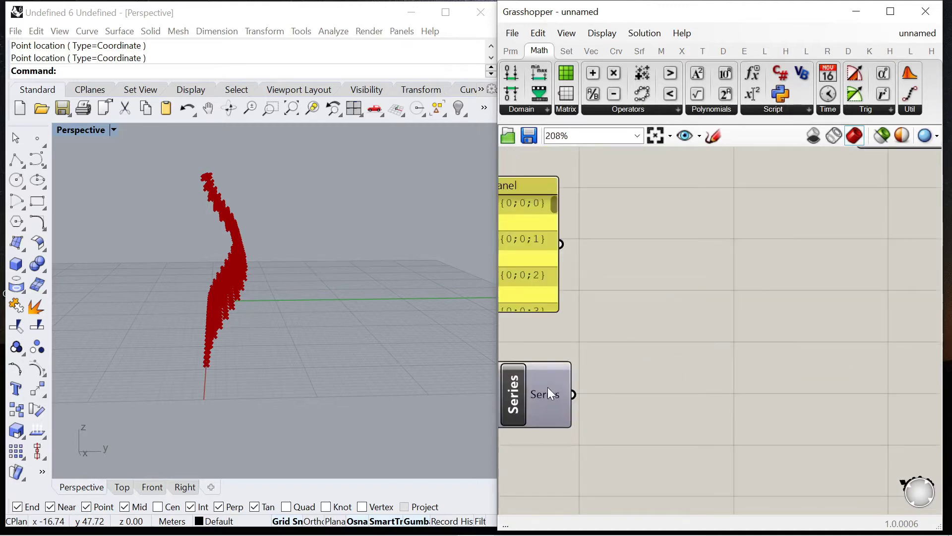
Step: Examine the Series component's Start and Step inputs and its position relative to Shift List
{"action": "right_click_drag", "start_coordinate": [622, 398], "coordinate": [724, 338]}
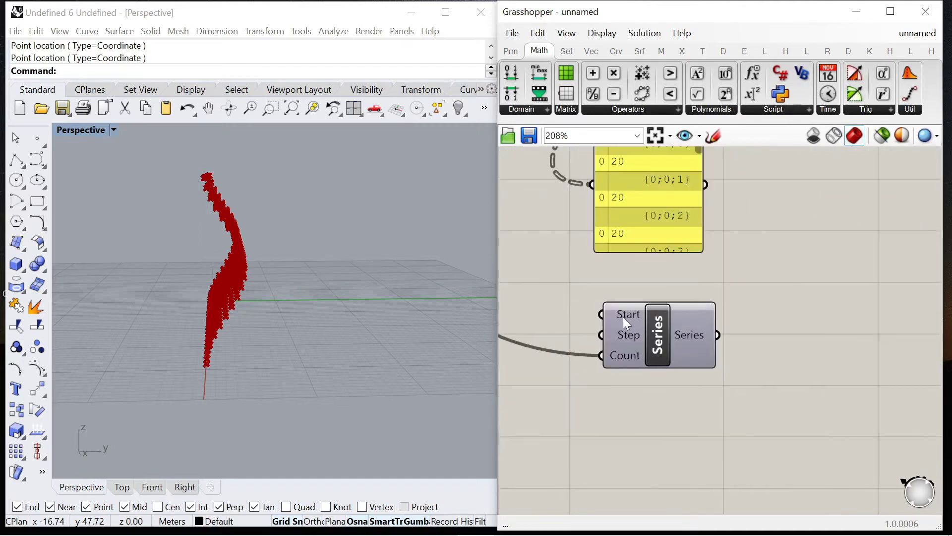
{"action": "mouse_move", "coordinate": [623, 316]}
{"action": "right_click_drag", "start_coordinate": [623, 317], "coordinate": [600, 313]}
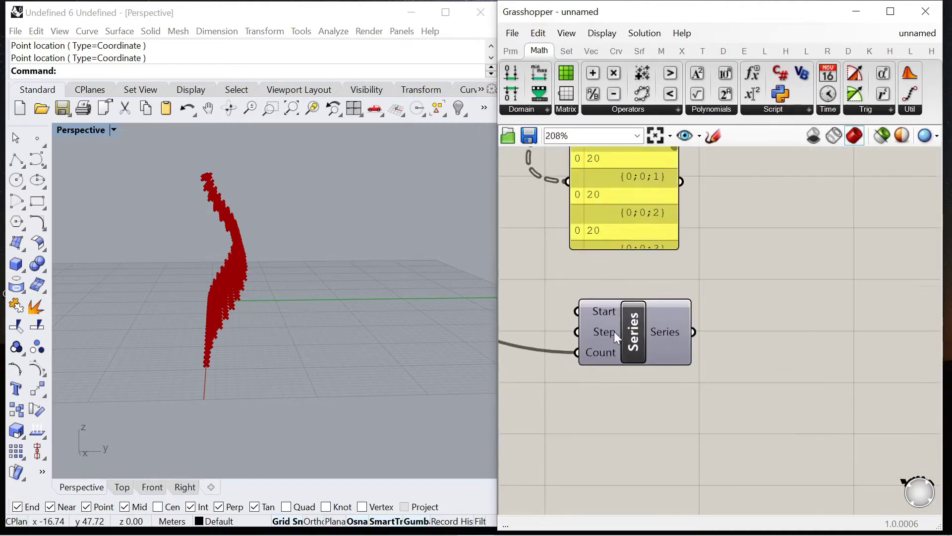
{"action": "mouse_move", "coordinate": [608, 331]}
{"action": "scroll", "coordinate": [582, 343], "scroll_direction": "down", "scroll_amount": 4}
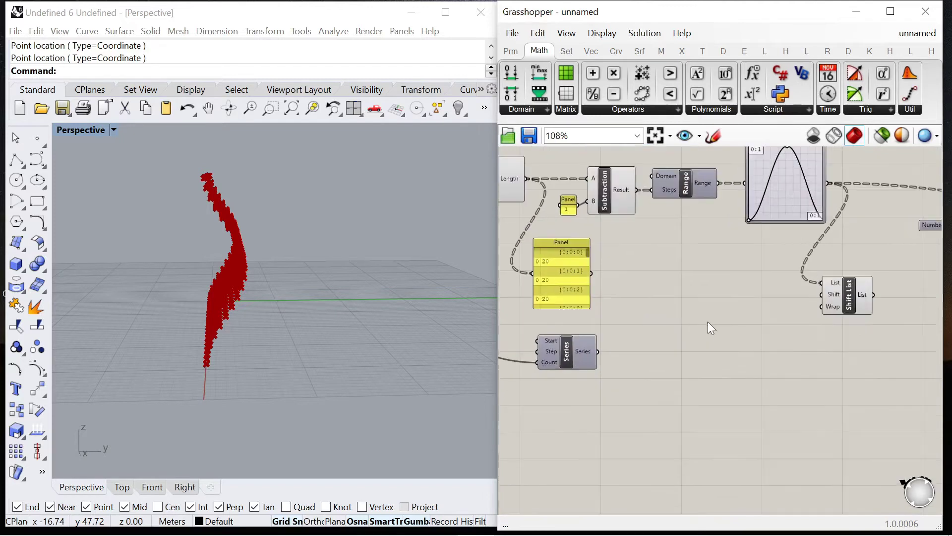
{"action": "scroll", "coordinate": [623, 377], "scroll_direction": "up", "scroll_amount": 1}
{"action": "scroll", "coordinate": [661, 353], "scroll_direction": "down", "scroll_amount": 1}
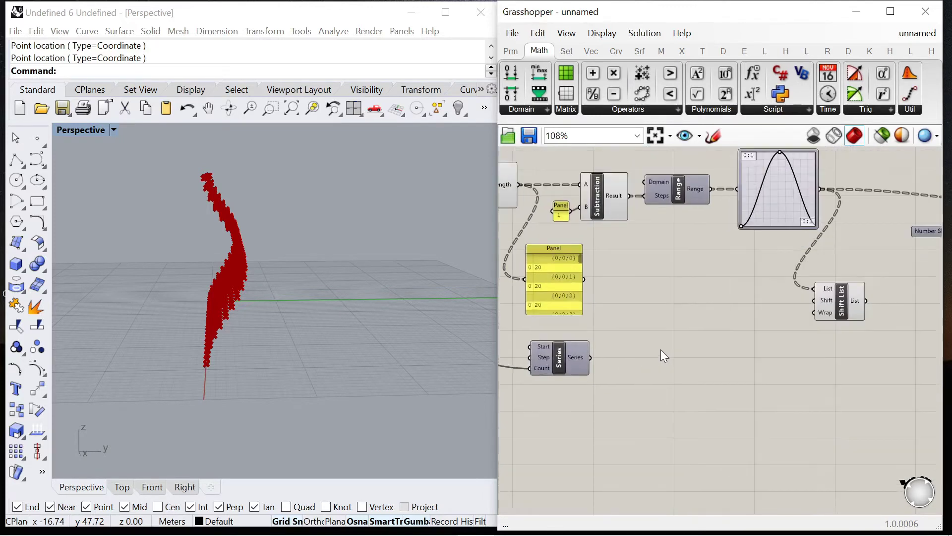
{"action": "scroll", "coordinate": [694, 348], "scroll_direction": "up", "scroll_amount": 2}
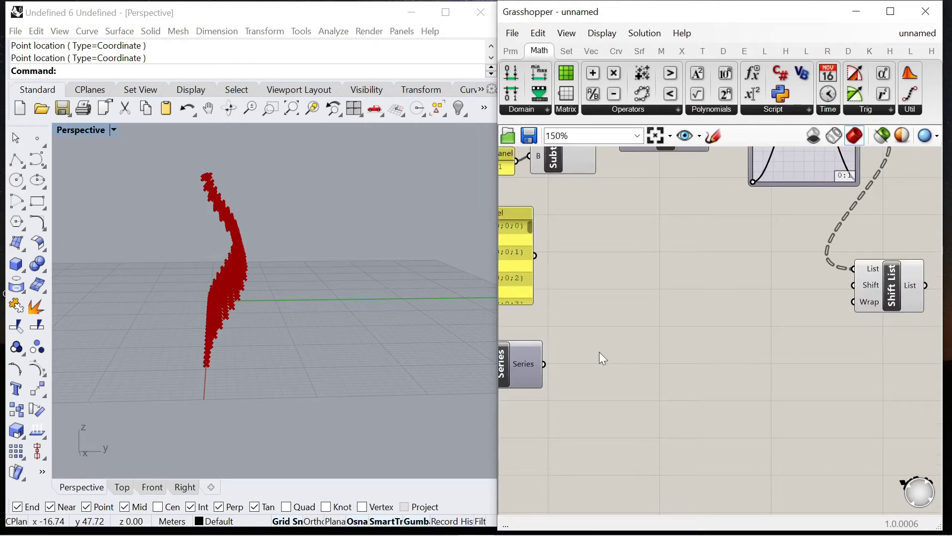
{"action": "scroll", "coordinate": [757, 280], "scroll_direction": "down", "scroll_amount": 4}
{"action": "scroll", "coordinate": [626, 308], "scroll_direction": "up", "scroll_amount": 4}
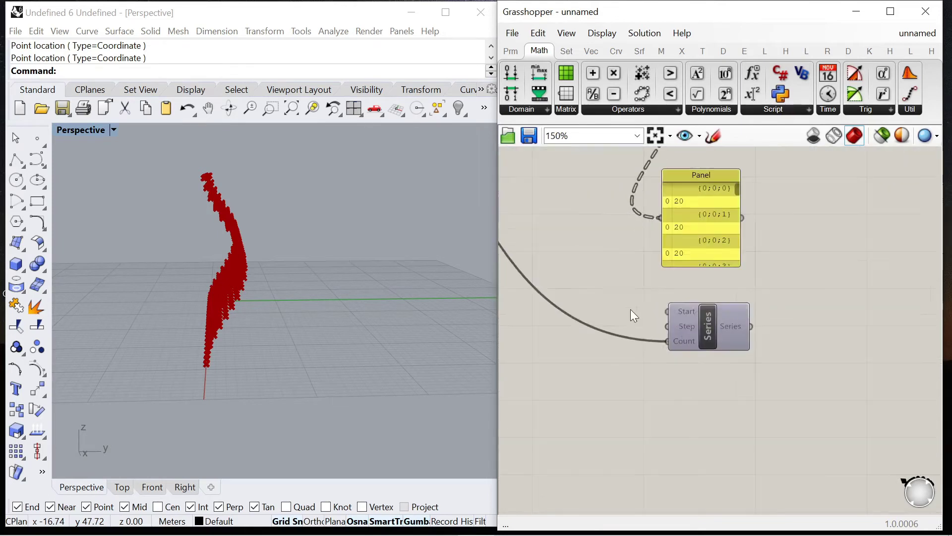
Step: Add an integer number slider, connect it to Series' Step input and set it to 2
{"action": "double_click", "coordinate": [616, 311]}
{"action": "type", "text": "0<"}
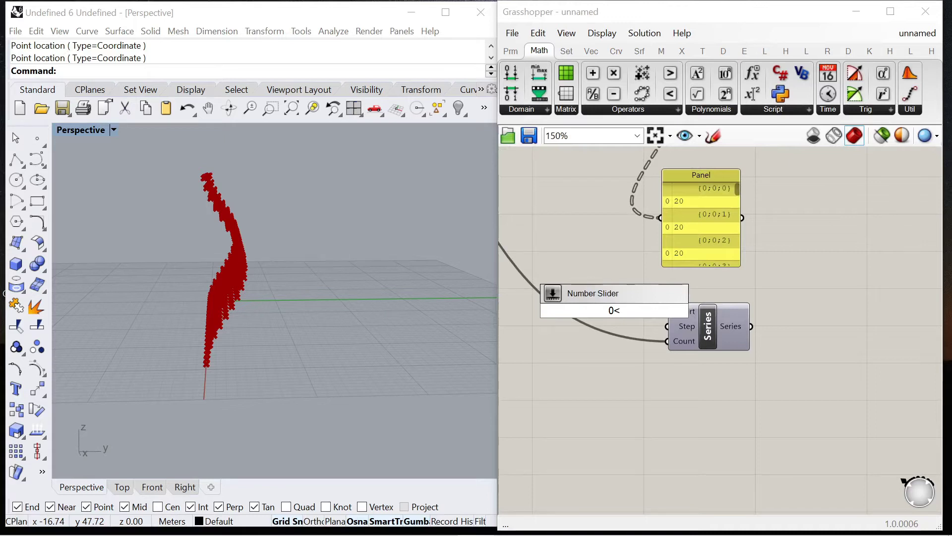
{"action": "key", "text": "Return"}
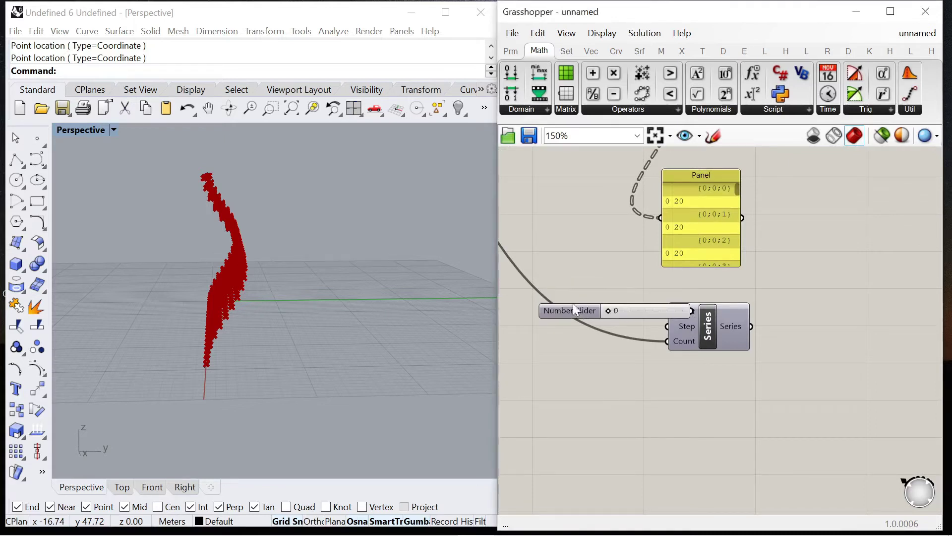
{"action": "left_click_drag", "start_coordinate": [574, 307], "coordinate": [524, 325]}
{"action": "left_click_drag", "start_coordinate": [662, 335], "coordinate": [665, 341]}
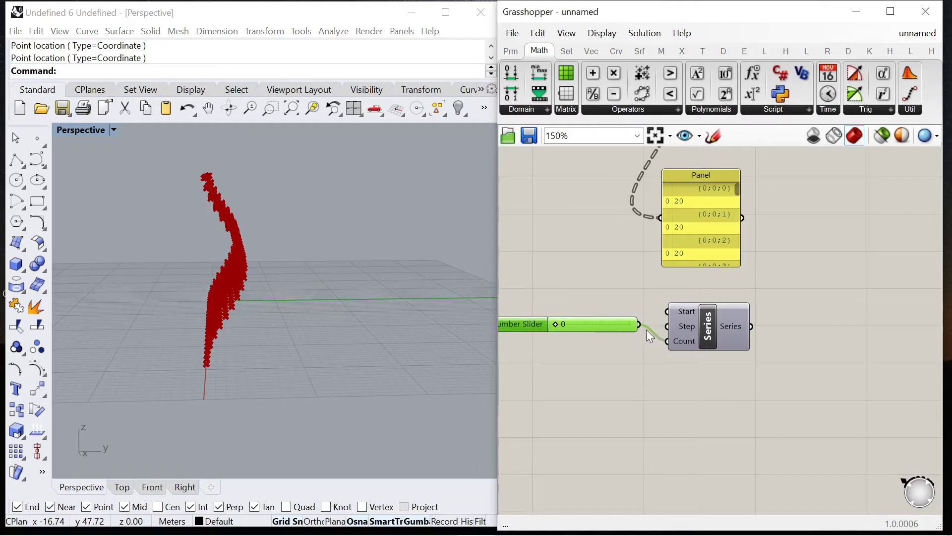
{"action": "left_click_drag", "start_coordinate": [559, 323], "coordinate": [563, 326]}
{"action": "mouse_move", "coordinate": [743, 326]}
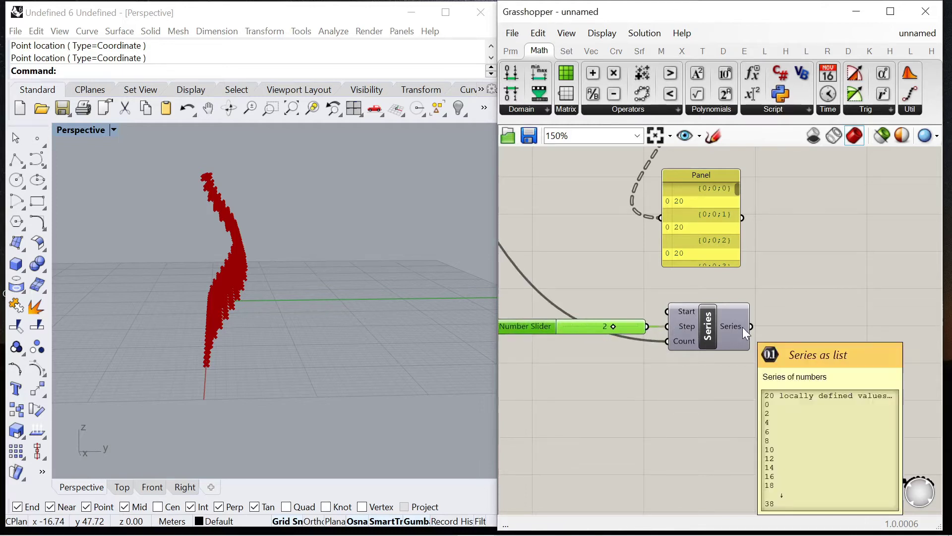
Step: Graft the output of the Series component
{"action": "scroll", "coordinate": [680, 326], "scroll_direction": "down", "scroll_amount": 3}
{"action": "scroll", "coordinate": [674, 335], "scroll_direction": "up", "scroll_amount": 2}
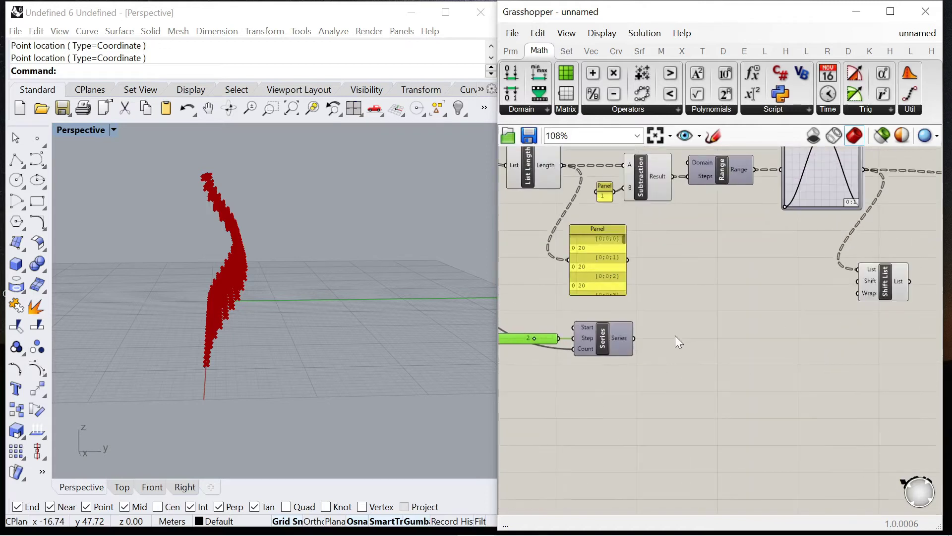
{"action": "right_click", "coordinate": [624, 340]}
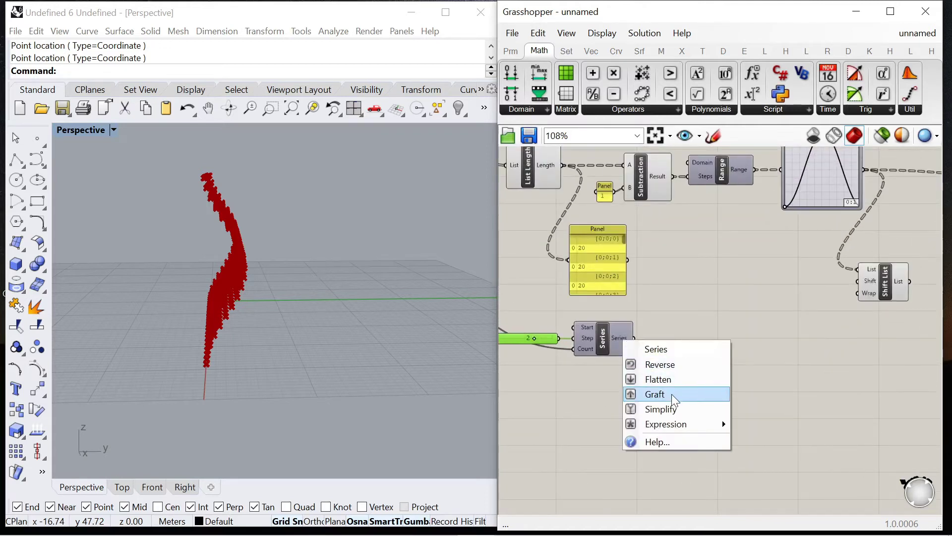
{"action": "left_click", "coordinate": [667, 394]}
Step: Add a Panel, connect the grafted Series output to it, and make the Panel taller and narrower
{"action": "double_click", "coordinate": [682, 373]}
{"action": "type", "text": "panel"}
{"action": "key", "text": "Return"}
{"action": "left_click_drag", "start_coordinate": [682, 367], "coordinate": [728, 378]}
{"action": "scroll", "coordinate": [664, 350], "scroll_direction": "up", "scroll_amount": 3}
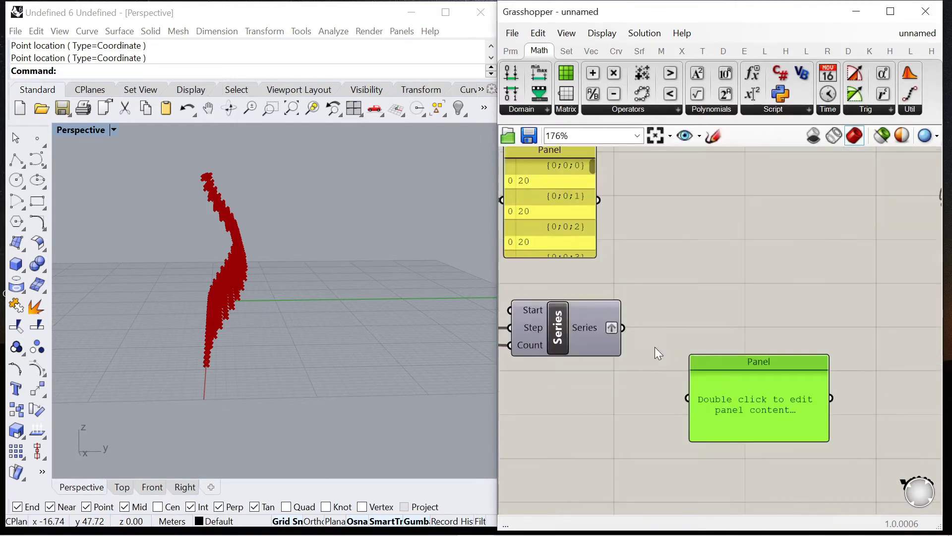
{"action": "left_click_drag", "start_coordinate": [623, 328], "coordinate": [687, 398]}
{"action": "left_click_drag", "start_coordinate": [761, 443], "coordinate": [760, 484]}
{"action": "left_click_drag", "start_coordinate": [831, 410], "coordinate": [742, 413]}
{"action": "scroll", "coordinate": [621, 367], "scroll_direction": "down", "scroll_amount": 3}
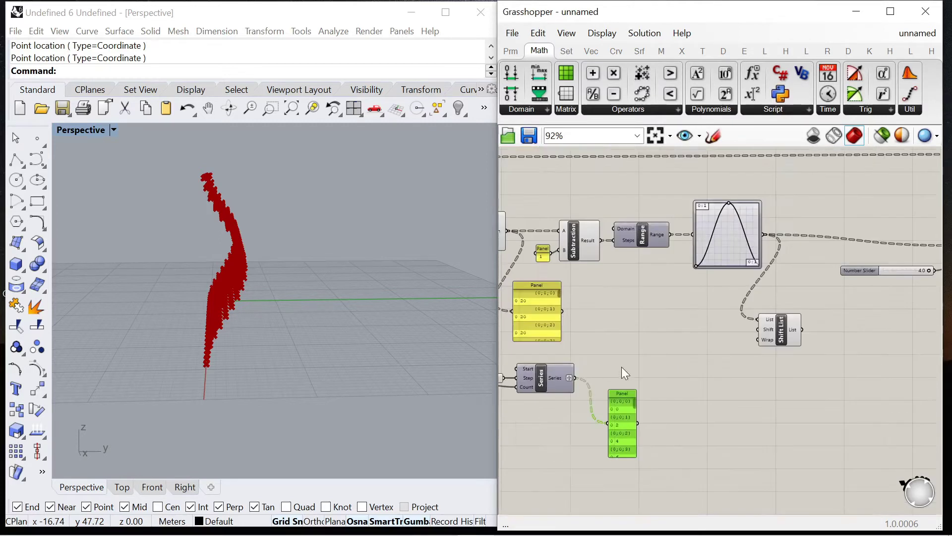
Step: Connect the Series output to Shift List's Shift input and Shift List's output to Multiplication's A input in place of the Graph Mapper
{"action": "scroll", "coordinate": [581, 378], "scroll_direction": "up", "scroll_amount": 2}
{"action": "left_click_drag", "start_coordinate": [556, 382], "coordinate": [810, 315]}
{"action": "scroll", "coordinate": [644, 367], "scroll_direction": "down", "scroll_amount": 3}
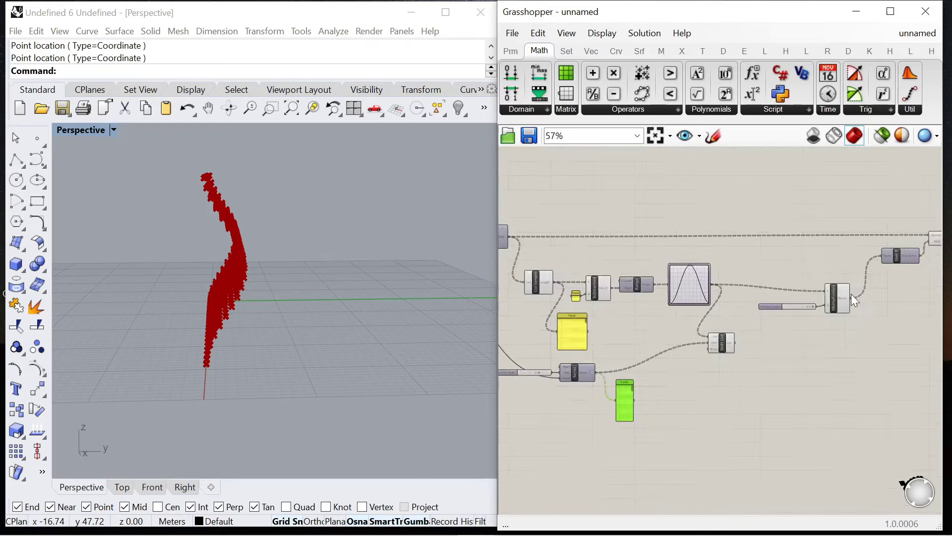
{"action": "scroll", "coordinate": [851, 294], "scroll_direction": "up", "scroll_amount": 3}
{"action": "left_click_drag", "start_coordinate": [595, 403], "coordinate": [797, 287]}
{"action": "right_click_drag", "start_coordinate": [302, 375], "coordinate": [214, 382]}
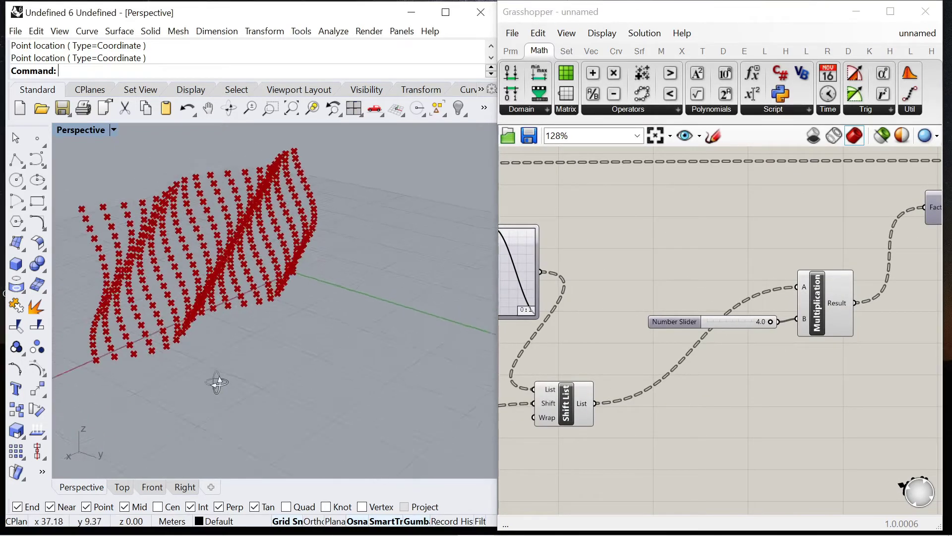
Step: Reposition Shift List between the Graph Mapper and Multiplication, and move Multiplication's slider above it
{"action": "left_click_drag", "start_coordinate": [565, 410], "coordinate": [642, 358]}
{"action": "left_click_drag", "start_coordinate": [675, 322], "coordinate": [643, 273]}
{"action": "scroll", "coordinate": [736, 276], "scroll_direction": "down", "scroll_amount": 3}
{"action": "scroll", "coordinate": [574, 343], "scroll_direction": "up", "scroll_amount": 8}
{"action": "left_click_drag", "start_coordinate": [766, 329], "coordinate": [746, 359]}
{"action": "scroll", "coordinate": [874, 304], "scroll_direction": "down", "scroll_amount": 4}
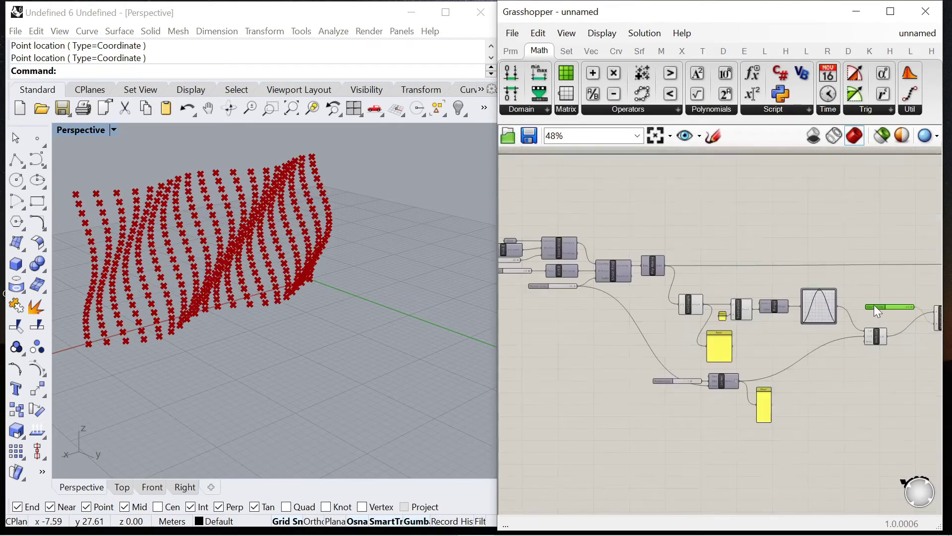
Step: Try a narrower two-wave sine curve in the Graph Mapper and widen it back to a single wave
{"action": "scroll", "coordinate": [801, 293], "scroll_direction": "up", "scroll_amount": 7}
{"action": "left_click_drag", "start_coordinate": [764, 286], "coordinate": [716, 284]}
{"action": "right_click_drag", "start_coordinate": [278, 248], "coordinate": [330, 278]}
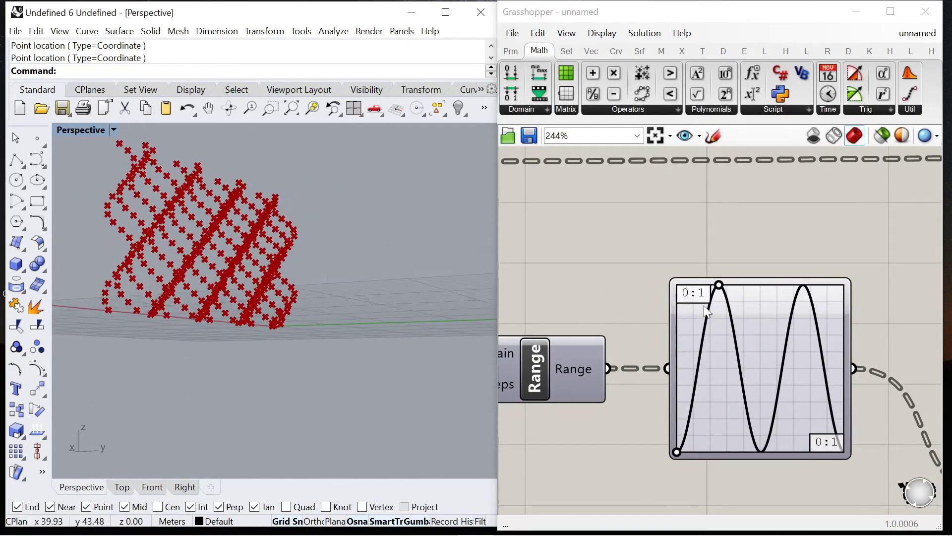
{"action": "left_click_drag", "start_coordinate": [718, 284], "coordinate": [763, 293]}
{"action": "scroll", "coordinate": [781, 303], "scroll_direction": "down", "scroll_amount": 5}
{"action": "scroll", "coordinate": [690, 348], "scroll_direction": "down", "scroll_amount": 2}
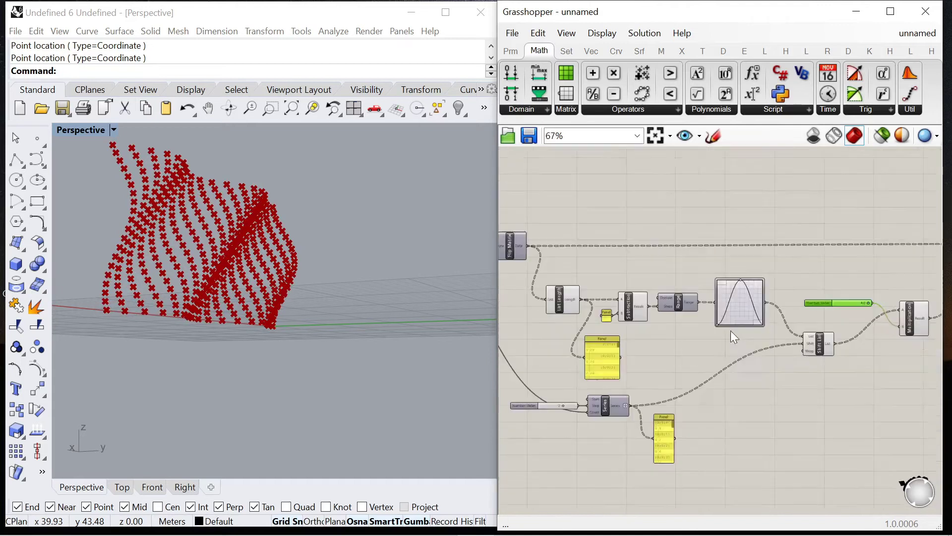
Step: Lower the slider feeding Multiplication's B input to reduce the depth of the wave
{"action": "scroll", "coordinate": [873, 306], "scroll_direction": "up", "scroll_amount": 9}
{"action": "left_click_drag", "start_coordinate": [881, 304], "coordinate": [790, 324]}
{"action": "right_click_drag", "start_coordinate": [183, 351], "coordinate": [363, 342]}
Step: Add an Interpolate curve component and connect Move's Geometry output to its Vertices input
{"action": "scroll", "coordinate": [597, 308], "scroll_direction": "down", "scroll_amount": 5}
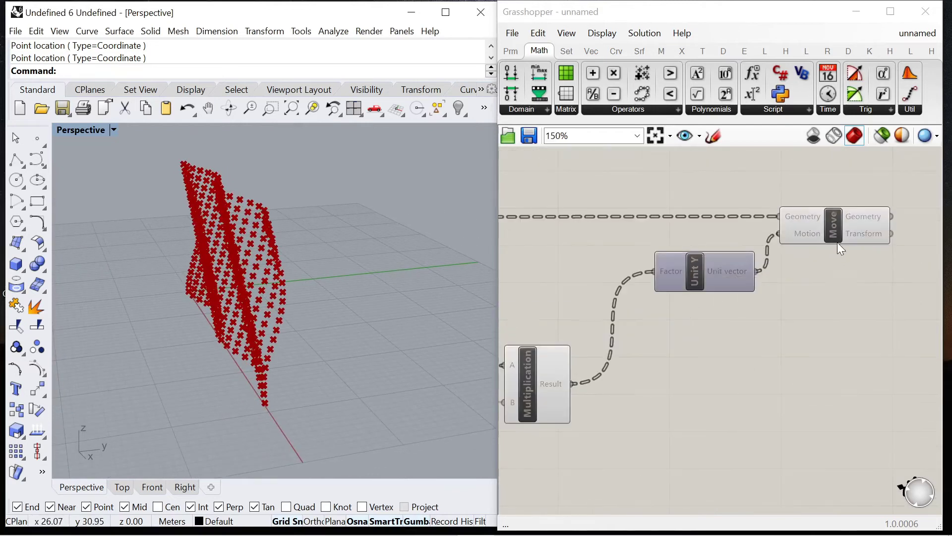
{"action": "scroll", "coordinate": [767, 233], "scroll_direction": "up", "scroll_amount": 3}
{"action": "right_click_drag", "start_coordinate": [263, 377], "coordinate": [826, 293]}
{"action": "double_click", "coordinate": [823, 288]}
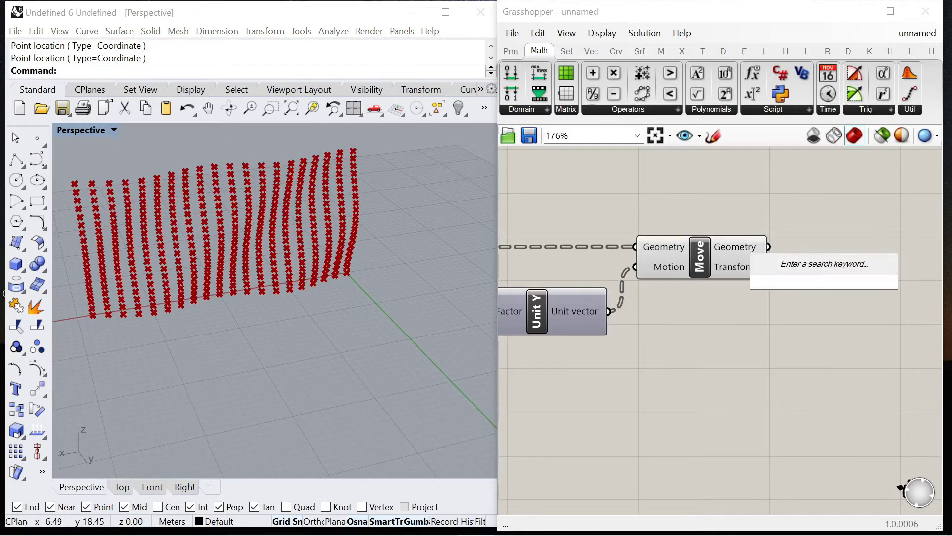
{"action": "type", "text": "interpolate"}
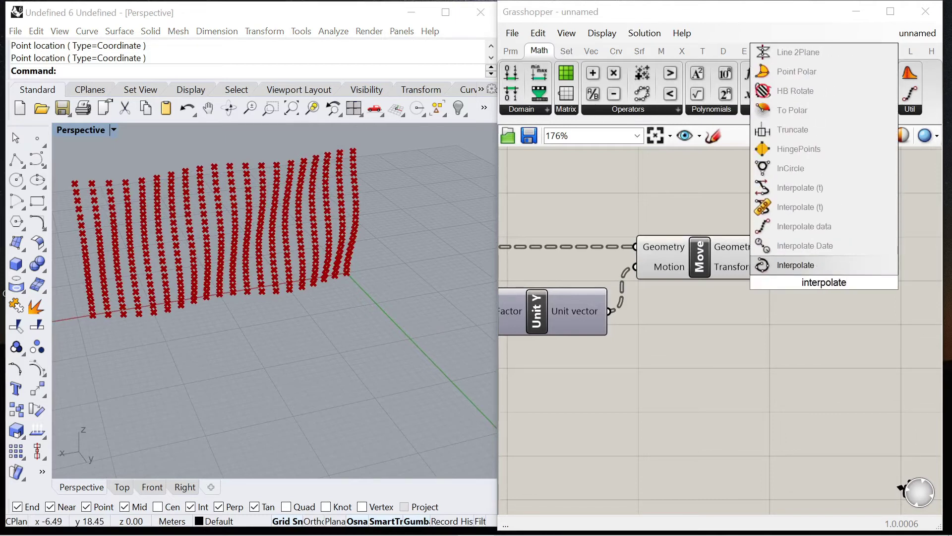
{"action": "left_click", "coordinate": [799, 265]}
{"action": "left_click_drag", "start_coordinate": [808, 266], "coordinate": [857, 287]}
{"action": "left_click_drag", "start_coordinate": [768, 246], "coordinate": [814, 278]}
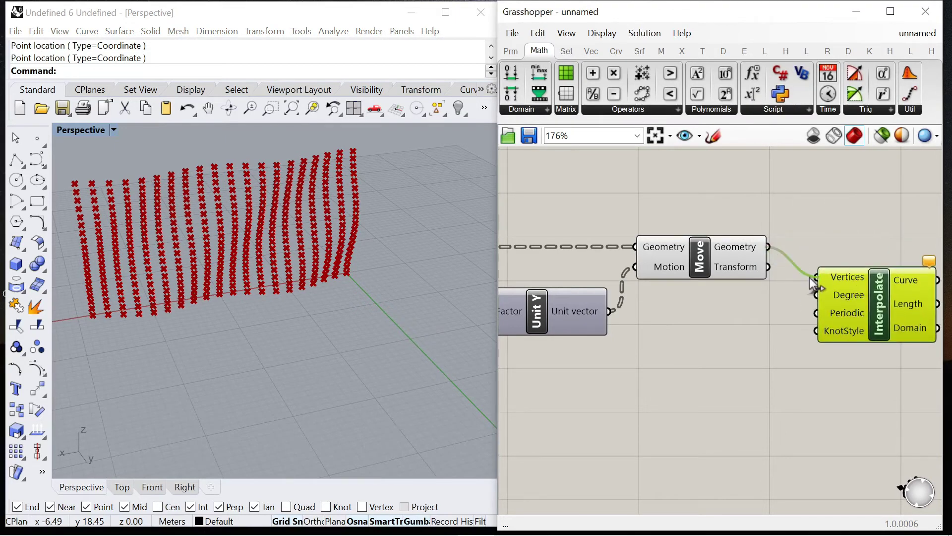
{"action": "left_click", "coordinate": [826, 239]}
Step: Turn off the preview of the Move component's points
{"action": "scroll", "coordinate": [848, 250], "scroll_direction": "down", "scroll_amount": 5}
{"action": "left_click", "coordinate": [793, 257]}
{"action": "right_click", "coordinate": [768, 201]}
{"action": "left_click", "coordinate": [799, 224]}
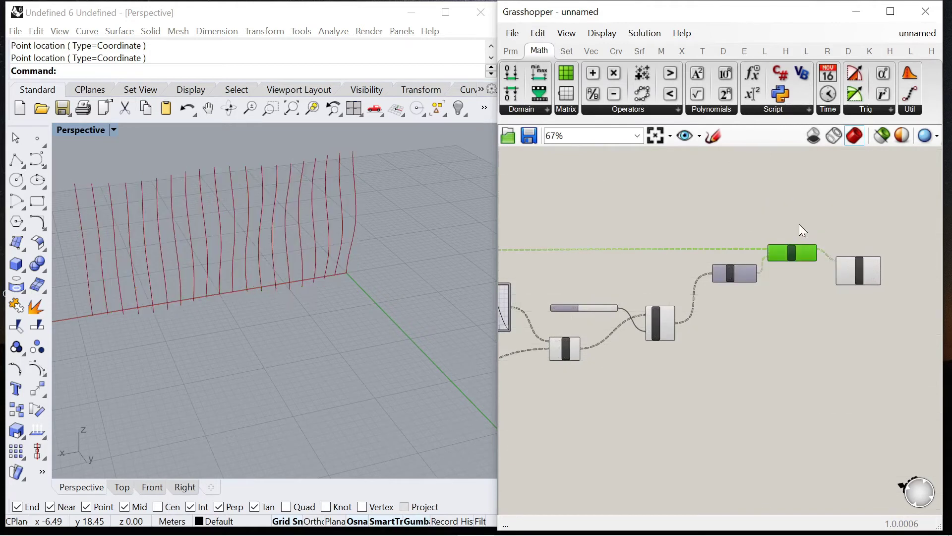
Step: Turn off the preview of the Shift List and Multiplication components
{"action": "left_click", "coordinate": [796, 225]}
{"action": "scroll", "coordinate": [797, 225], "scroll_direction": "down", "scroll_amount": 4}
{"action": "scroll", "coordinate": [725, 278], "scroll_direction": "up", "scroll_amount": 2}
{"action": "left_click_drag", "start_coordinate": [781, 341], "coordinate": [625, 258]}
{"action": "right_click", "coordinate": [621, 183]}
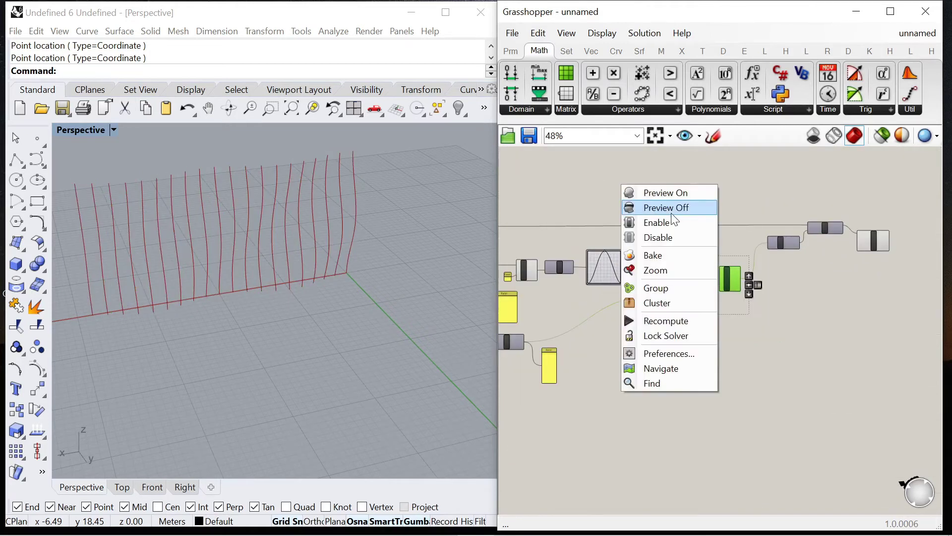
{"action": "left_click", "coordinate": [672, 214]}
Step: Turn off the preview of the List Length and Subtraction components
{"action": "scroll", "coordinate": [631, 230], "scroll_direction": "up", "scroll_amount": 3}
{"action": "left_click_drag", "start_coordinate": [710, 218], "coordinate": [595, 286]}
{"action": "right_click", "coordinate": [632, 203]}
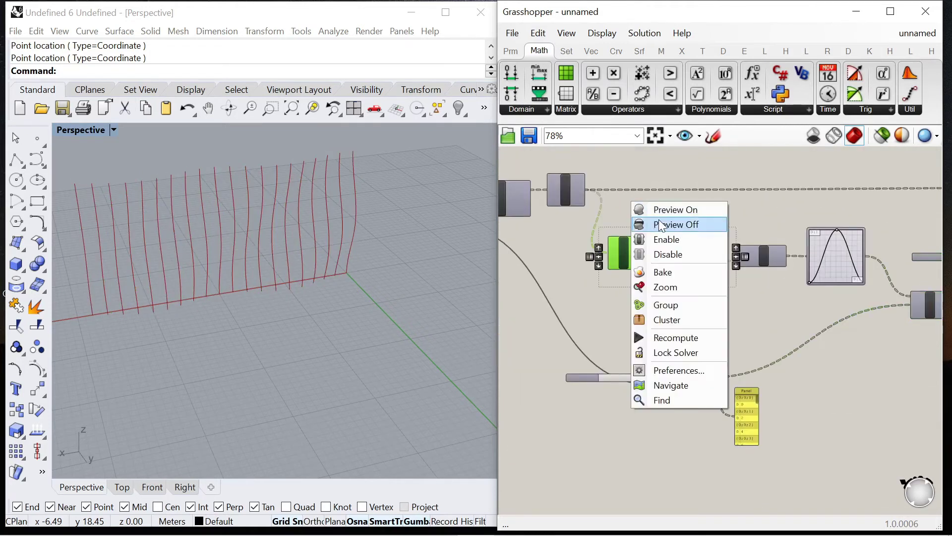
{"action": "left_click", "coordinate": [661, 224]}
Step: Lower the spacing slider feeding Unit X's Factor input to 1.5
{"action": "right_click_drag", "start_coordinate": [132, 270], "coordinate": [206, 248]}
{"action": "scroll", "coordinate": [578, 259], "scroll_direction": "down", "scroll_amount": 4}
{"action": "scroll", "coordinate": [577, 260], "scroll_direction": "up", "scroll_amount": 5}
{"action": "scroll", "coordinate": [682, 234], "scroll_direction": "down", "scroll_amount": 3}
{"action": "scroll", "coordinate": [683, 236], "scroll_direction": "up", "scroll_amount": 4}
{"action": "left_click_drag", "start_coordinate": [752, 268], "coordinate": [713, 284]}
{"action": "right_click_drag", "start_coordinate": [158, 357], "coordinate": [207, 199]}
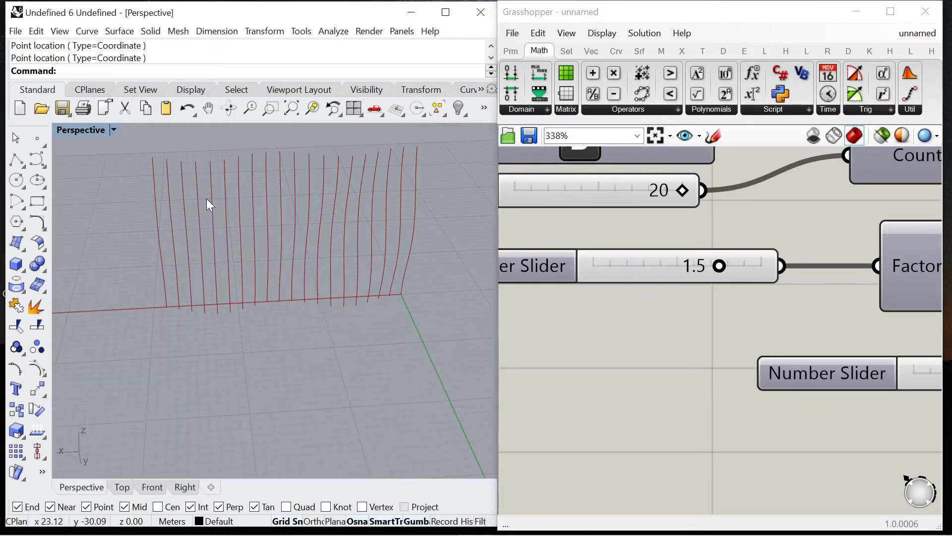
{"action": "right_click_drag", "start_coordinate": [211, 285], "coordinate": [317, 301]}
{"action": "scroll", "coordinate": [659, 269], "scroll_direction": "down", "scroll_amount": 12}
{"action": "scroll", "coordinate": [704, 254], "scroll_direction": "up", "scroll_amount": 7}
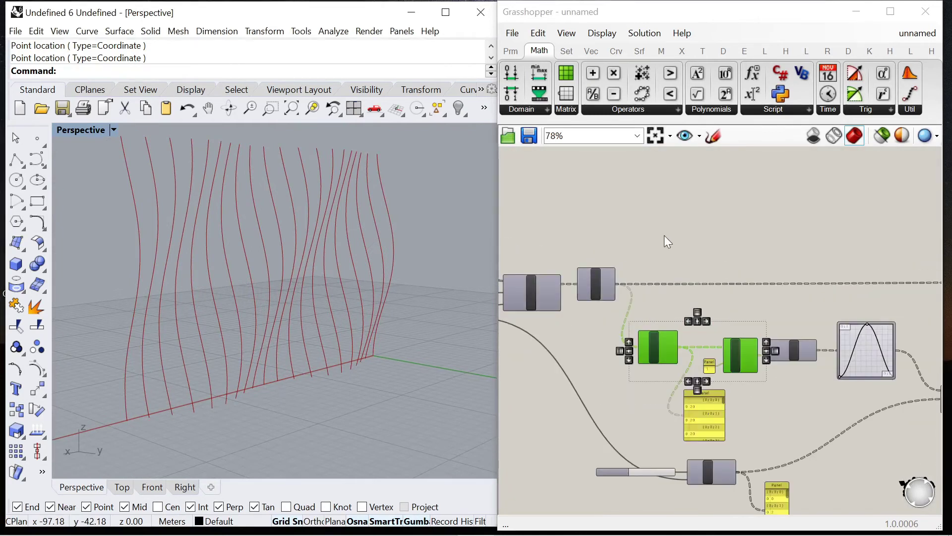
Step: Add a second Interpolate curve component and connect Flip Matrix's Data output to its Vertices input
{"action": "left_click", "coordinate": [665, 235]}
{"action": "scroll", "coordinate": [617, 282], "scroll_direction": "up", "scroll_amount": 4}
{"action": "double_click", "coordinate": [662, 257]}
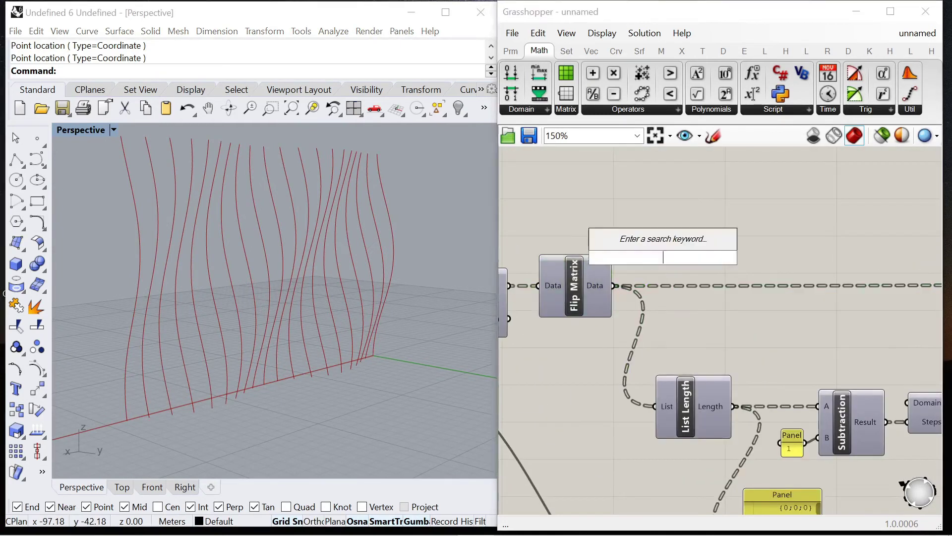
{"action": "type", "text": "interpolate"}
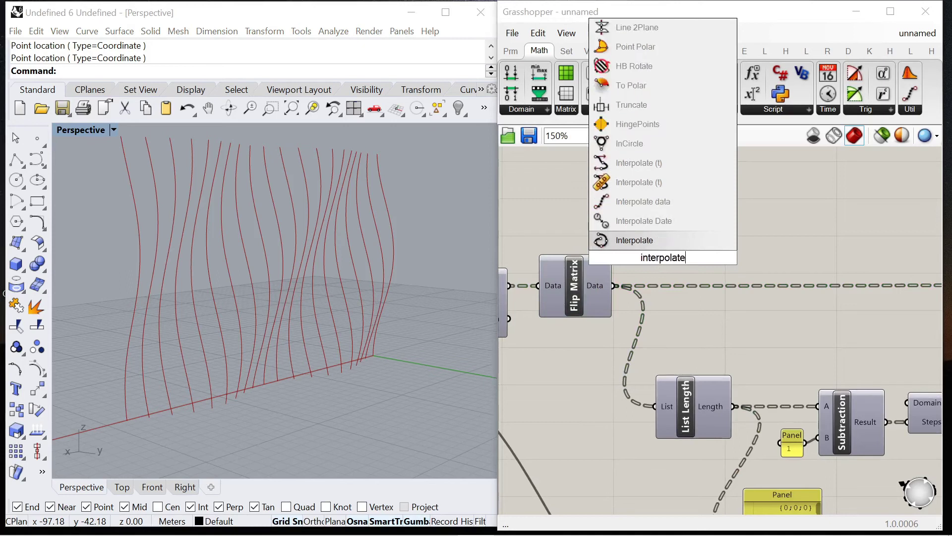
{"action": "key", "text": "Return"}
{"action": "left_click_drag", "start_coordinate": [621, 286], "coordinate": [703, 202]}
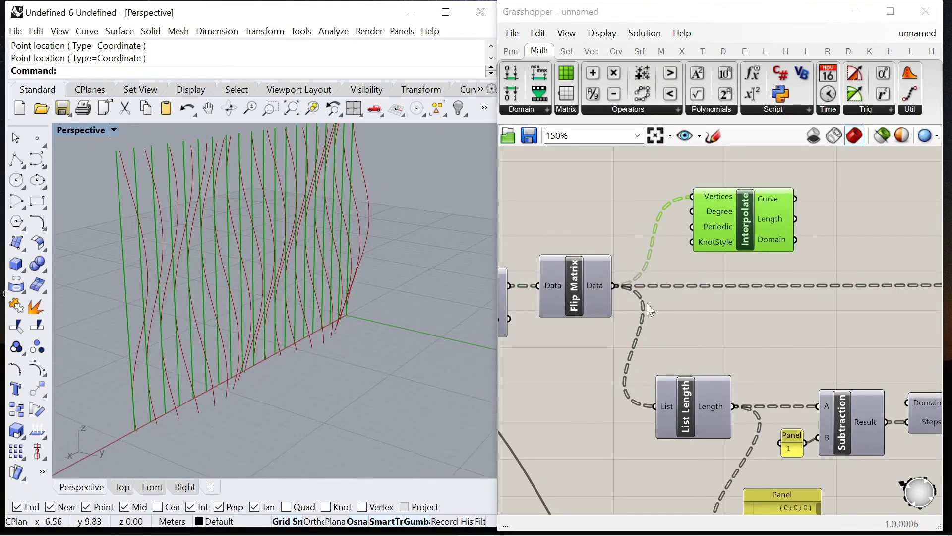
Step: Add a Move component and connect the new Interpolate's Curve output to its Geometry input
{"action": "scroll", "coordinate": [647, 304], "scroll_direction": "down", "scroll_amount": 1}
{"action": "double_click", "coordinate": [710, 294]}
{"action": "type", "text": "moe"}
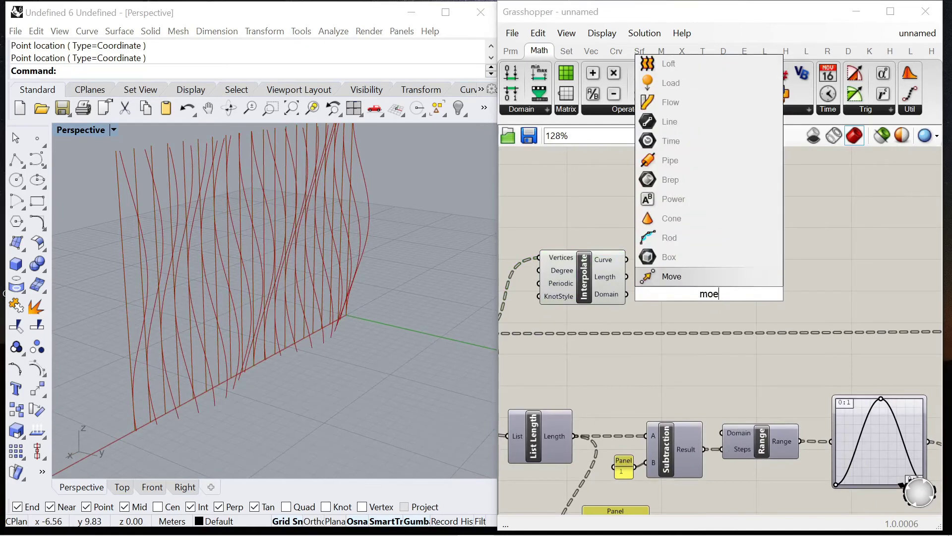
{"action": "key", "text": "Return"}
{"action": "left_click_drag", "start_coordinate": [698, 302], "coordinate": [823, 275]}
Step: Add a Unit Y vector and connect it to the new Move component's Motion input
{"action": "double_click", "coordinate": [719, 222]}
{"action": "type", "text": "y"}
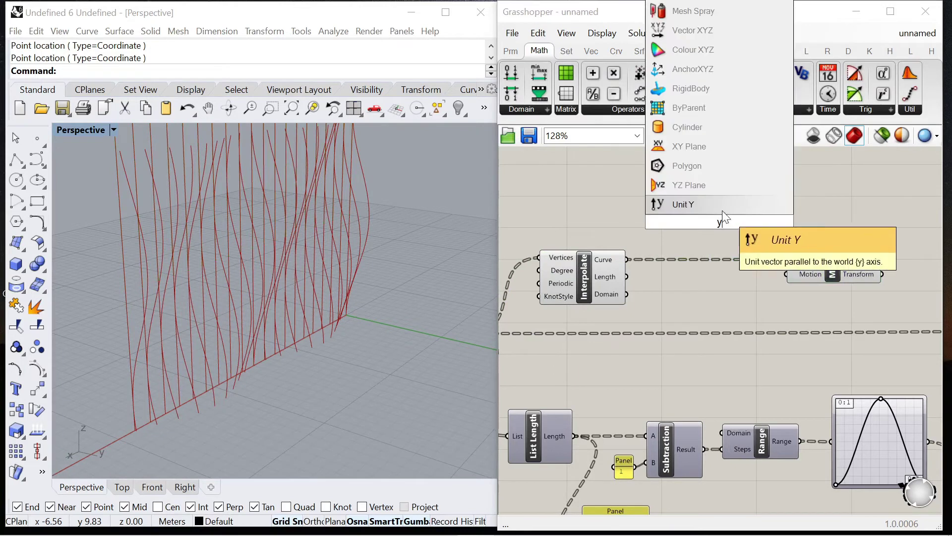
{"action": "left_click", "coordinate": [722, 211]}
{"action": "left_click_drag", "start_coordinate": [811, 274], "coordinate": [828, 275]}
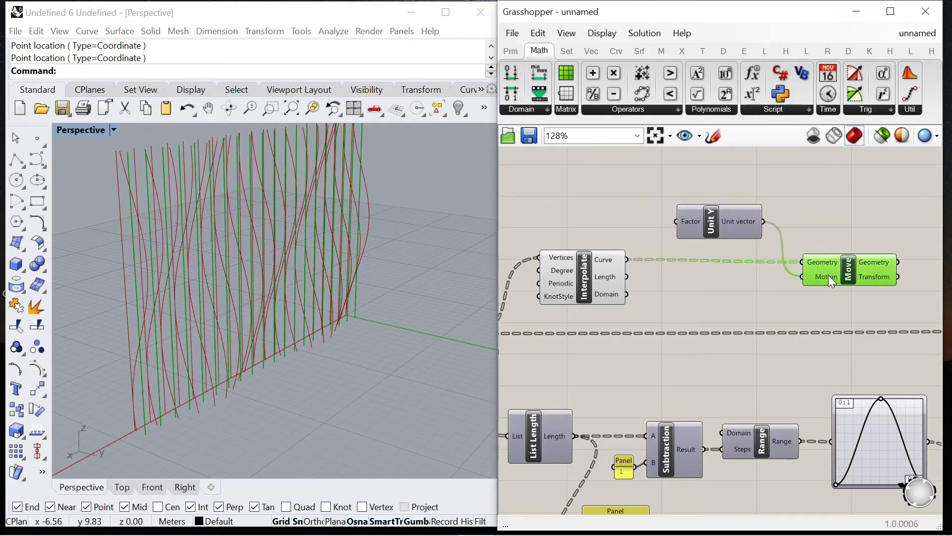
Step: Add a number slider ranging from 0 to 1 and connect it to the new Unit Y's Factor input
{"action": "double_click", "coordinate": [561, 216]}
{"action": "type", "text": "0<1"}
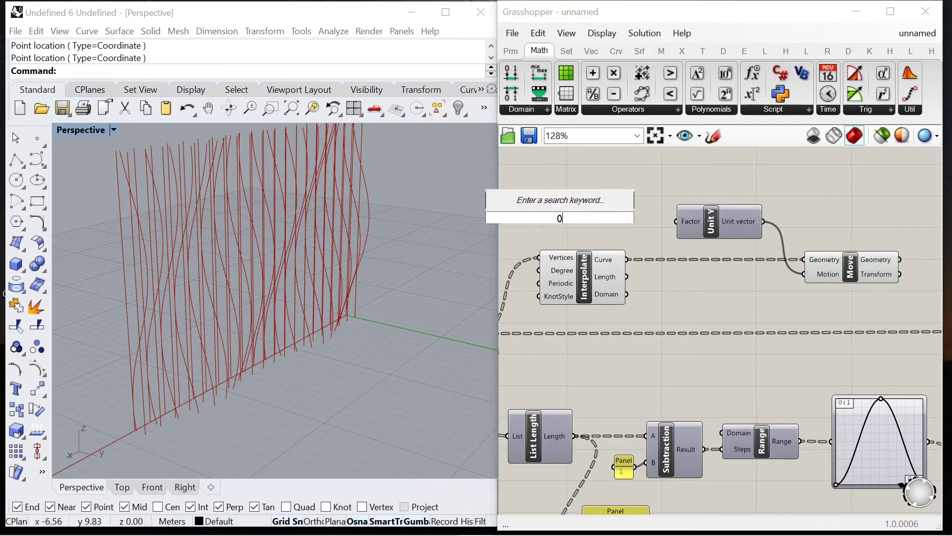
{"action": "key", "text": "Return"}
{"action": "scroll", "coordinate": [655, 213], "scroll_direction": "up", "scroll_amount": 2}
{"action": "left_click_drag", "start_coordinate": [615, 217], "coordinate": [674, 234]}
{"action": "left_click", "coordinate": [503, 218]}
{"action": "left_click_drag", "start_coordinate": [503, 219], "coordinate": [567, 231]}
{"action": "right_click_drag", "start_coordinate": [608, 209], "coordinate": [459, 186]}
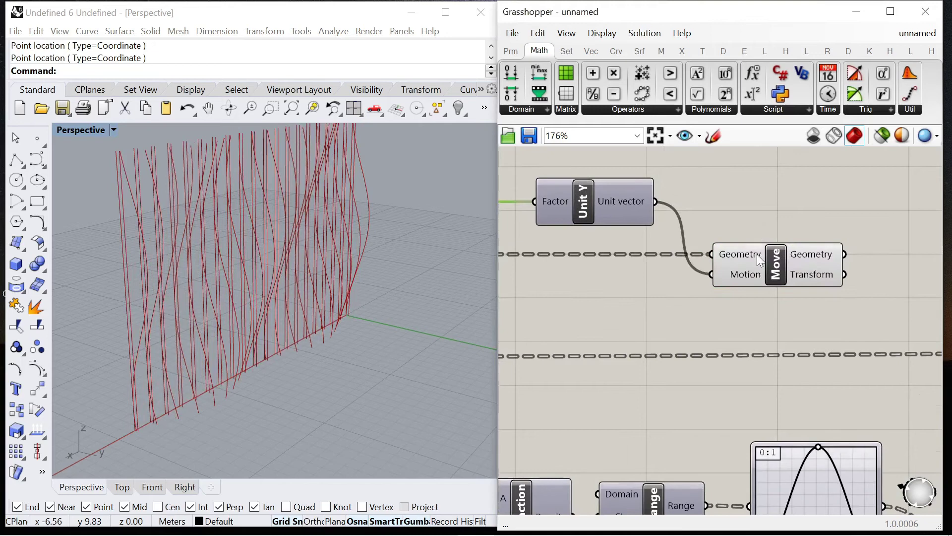
Step: Insert a Negative component between Unit Y's output and the Move component's Motion input to reverse the offset direction
{"action": "left_click_drag", "start_coordinate": [776, 262], "coordinate": [851, 264]}
{"action": "double_click", "coordinate": [766, 221]}
{"action": "type", "text": "negati"}
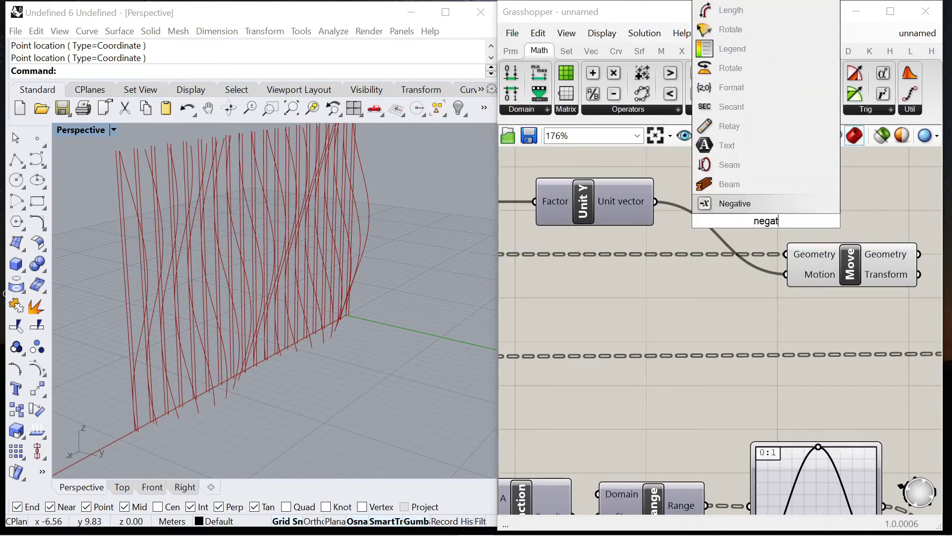
{"action": "left_click", "coordinate": [748, 206]}
{"action": "left_click_drag", "start_coordinate": [657, 201], "coordinate": [671, 225]}
{"action": "scroll", "coordinate": [694, 246], "scroll_direction": "down", "scroll_amount": 3}
{"action": "scroll", "coordinate": [677, 244], "scroll_direction": "up", "scroll_amount": 3}
{"action": "scroll", "coordinate": [701, 246], "scroll_direction": "down", "scroll_amount": 5}
{"action": "scroll", "coordinate": [830, 280], "scroll_direction": "up", "scroll_amount": 5}
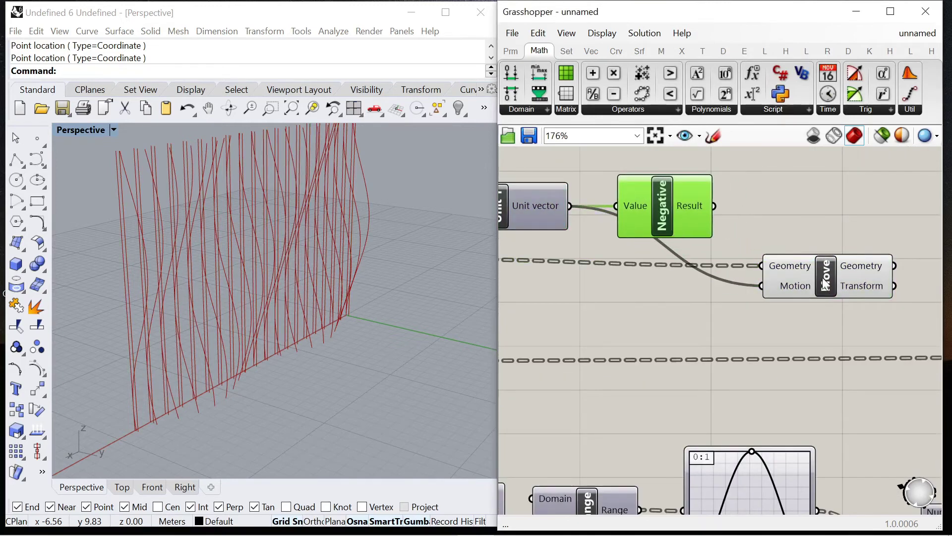
{"action": "left_click_drag", "start_coordinate": [826, 282], "coordinate": [829, 276]}
{"action": "left_click_drag", "start_coordinate": [714, 205], "coordinate": [764, 279]}
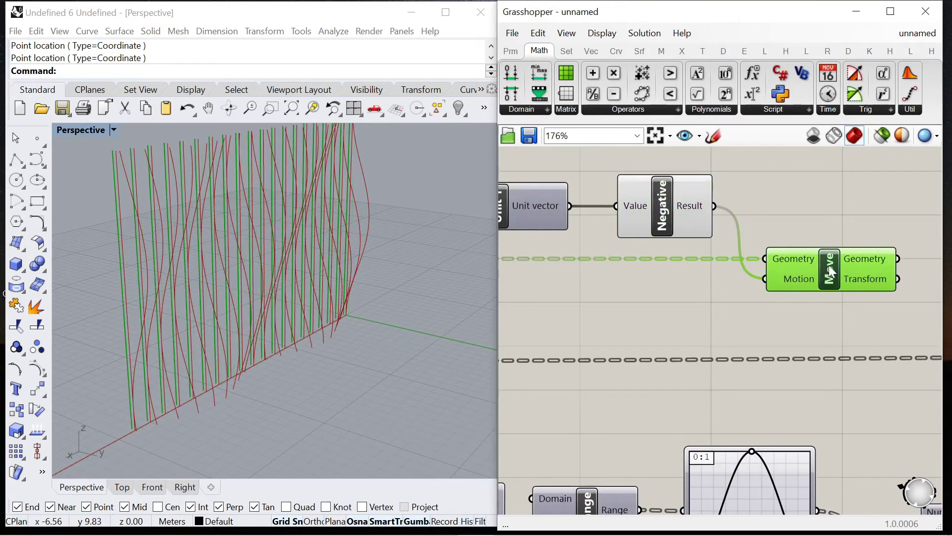
Step: Turn off the preview of the Interpolate component fed by Flip Matrix
{"action": "left_click", "coordinate": [687, 280]}
{"action": "scroll", "coordinate": [730, 258], "scroll_direction": "down", "scroll_amount": 4}
{"action": "left_click", "coordinate": [563, 276]}
{"action": "right_click", "coordinate": [582, 200]}
{"action": "left_click", "coordinate": [605, 223]}
{"action": "left_click", "coordinate": [737, 198]}
Step: Add a Loft component and connect the wavy Interpolate's Curve output to its Curves input
{"action": "right_click_drag", "start_coordinate": [255, 368], "coordinate": [304, 356]}
{"action": "right_click_drag", "start_coordinate": [918, 283], "coordinate": [758, 283]}
{"action": "scroll", "coordinate": [758, 283], "scroll_direction": "down", "scroll_amount": 2}
{"action": "scroll", "coordinate": [758, 283], "scroll_direction": "up", "scroll_amount": 4}
{"action": "scroll", "coordinate": [581, 244], "scroll_direction": "down", "scroll_amount": 3}
{"action": "right_click_drag", "start_coordinate": [938, 295], "coordinate": [823, 279]}
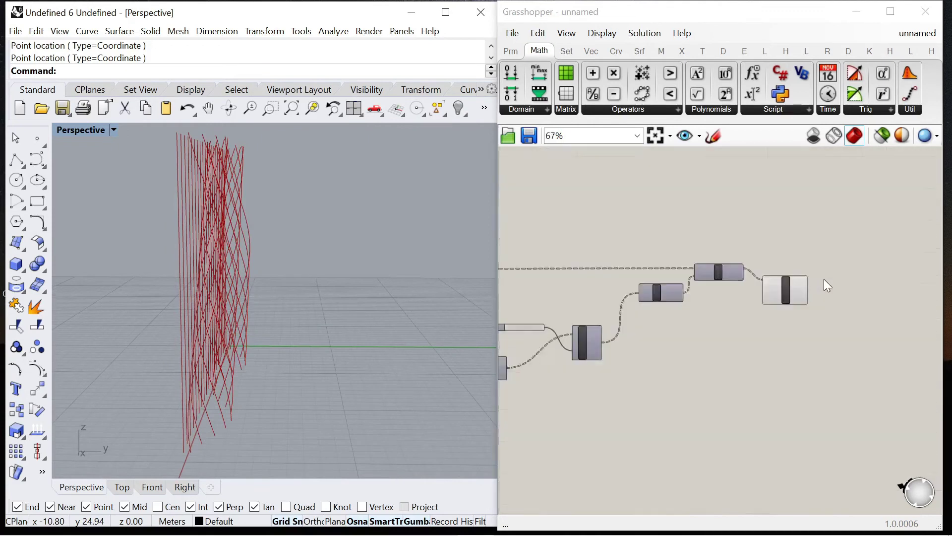
{"action": "scroll", "coordinate": [823, 279], "scroll_direction": "up", "scroll_amount": 4}
{"action": "scroll", "coordinate": [686, 251], "scroll_direction": "down", "scroll_amount": 4}
{"action": "scroll", "coordinate": [611, 246], "scroll_direction": "up", "scroll_amount": 4}
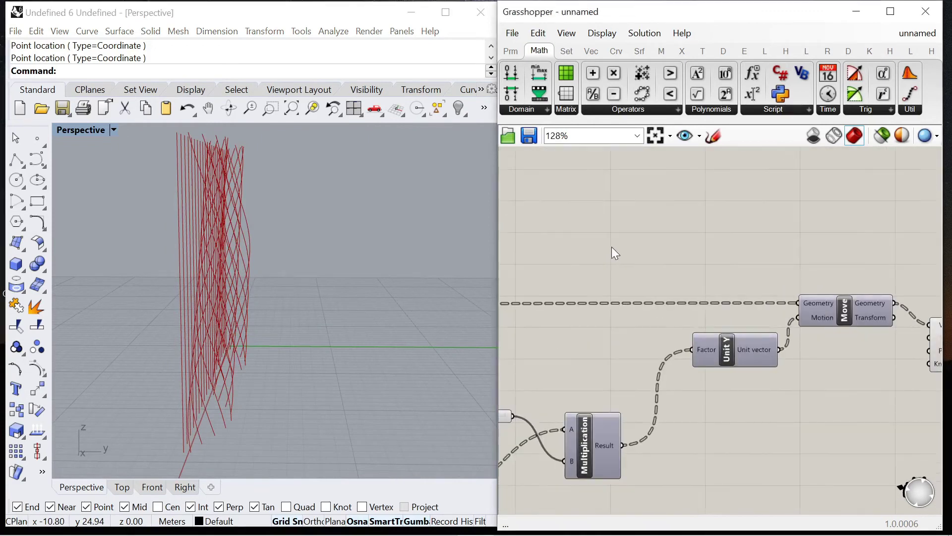
{"action": "double_click", "coordinate": [611, 247]}
{"action": "type", "text": "loft"}
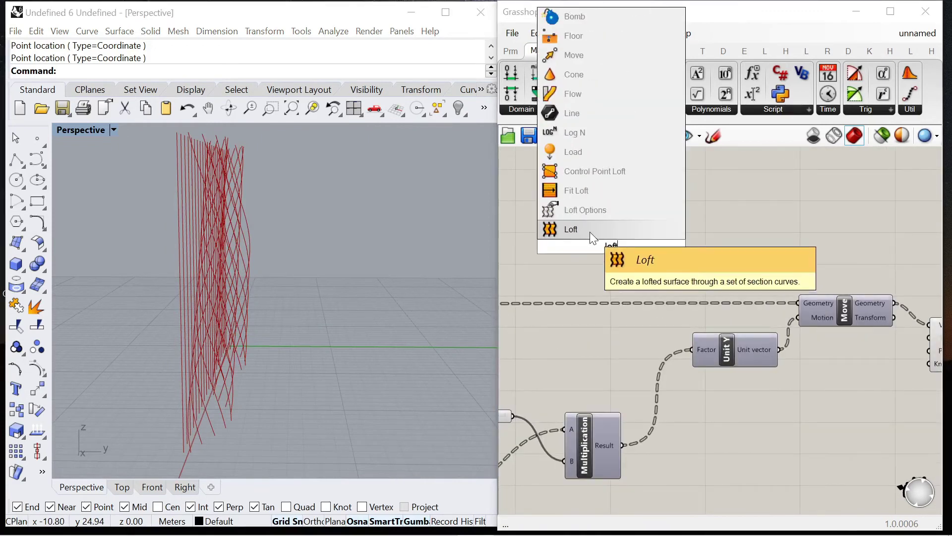
{"action": "left_click", "coordinate": [590, 232]}
{"action": "scroll", "coordinate": [611, 245], "scroll_direction": "down", "scroll_amount": 2}
{"action": "left_click_drag", "start_coordinate": [610, 240], "coordinate": [875, 282]}
{"action": "scroll", "coordinate": [713, 260], "scroll_direction": "down", "scroll_amount": 2}
{"action": "scroll", "coordinate": [874, 282], "scroll_direction": "up", "scroll_amount": 4}
{"action": "scroll", "coordinate": [885, 234], "scroll_direction": "down", "scroll_amount": 4}
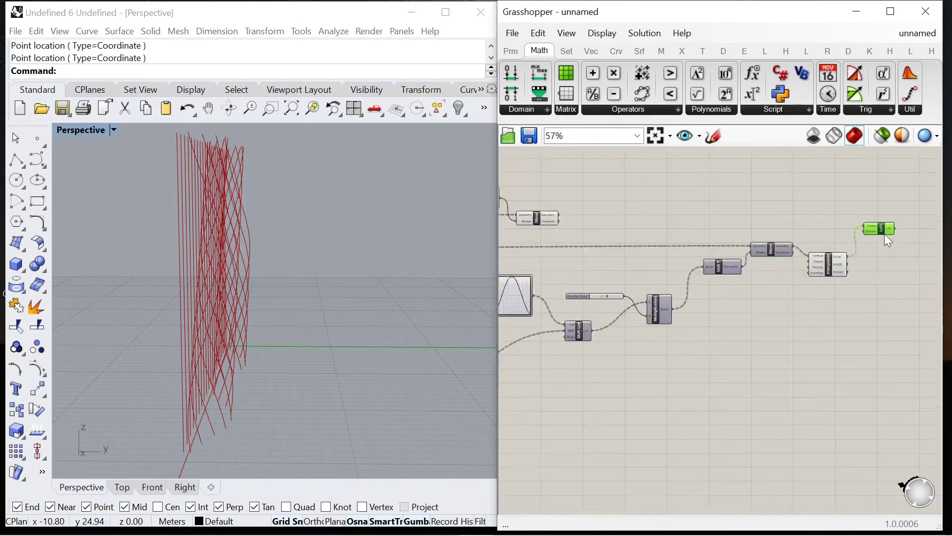
Step: Also connect the straight curves' Move Geometry output to Loft's Curves input
{"action": "scroll", "coordinate": [607, 220], "scroll_direction": "up", "scroll_amount": 3}
{"action": "left_click_drag", "start_coordinate": [606, 218], "coordinate": [893, 238]}
{"action": "scroll", "coordinate": [891, 240], "scroll_direction": "down", "scroll_amount": 3}
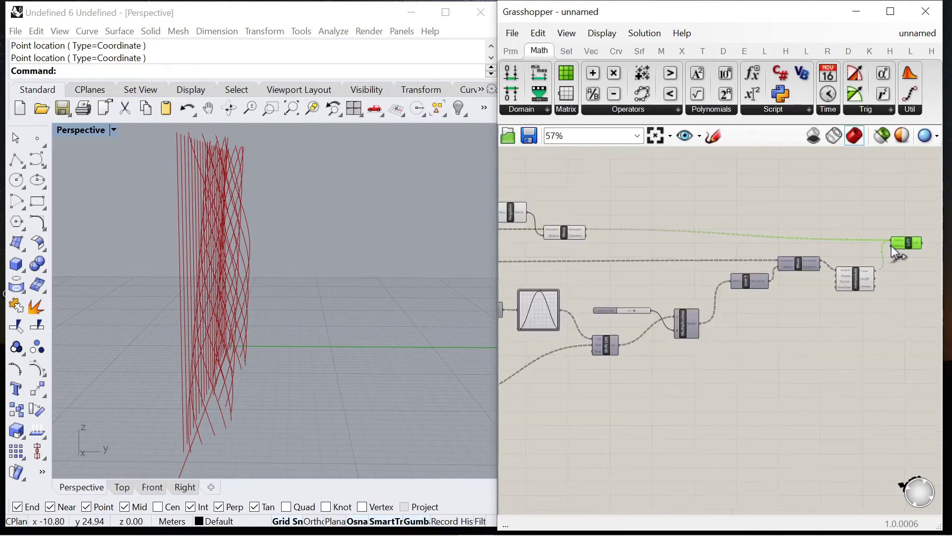
Step: Graft the wavy Interpolate's Curve output and the straight curves' Move Geometry output so Loft joins matching pairs
{"action": "scroll", "coordinate": [859, 272], "scroll_direction": "up", "scroll_amount": 4}
{"action": "right_click", "coordinate": [859, 273]}
{"action": "left_click", "coordinate": [891, 374]}
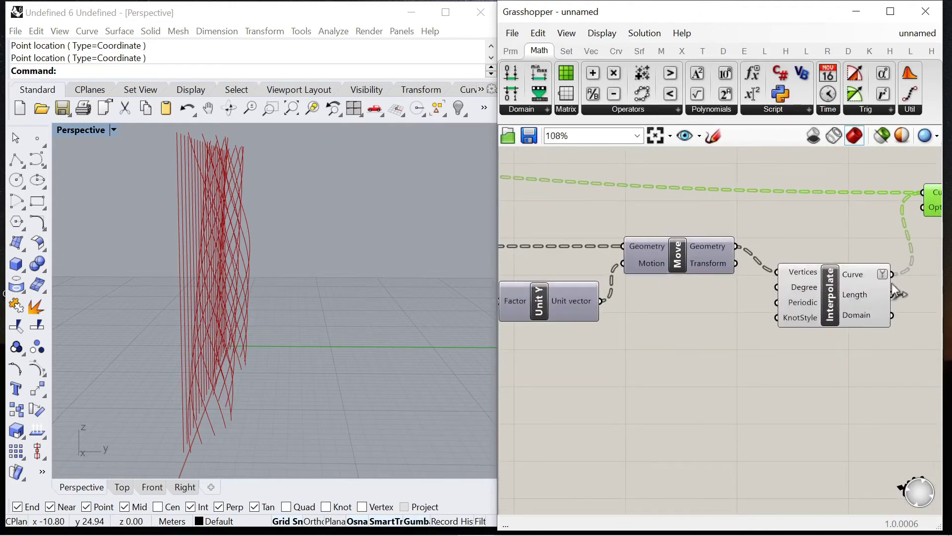
{"action": "scroll", "coordinate": [897, 283], "scroll_direction": "down", "scroll_amount": 4}
{"action": "scroll", "coordinate": [683, 245], "scroll_direction": "up", "scroll_amount": 4}
{"action": "scroll", "coordinate": [682, 245], "scroll_direction": "up", "scroll_amount": 3}
{"action": "right_click", "coordinate": [717, 243]}
{"action": "left_click", "coordinate": [775, 350]}
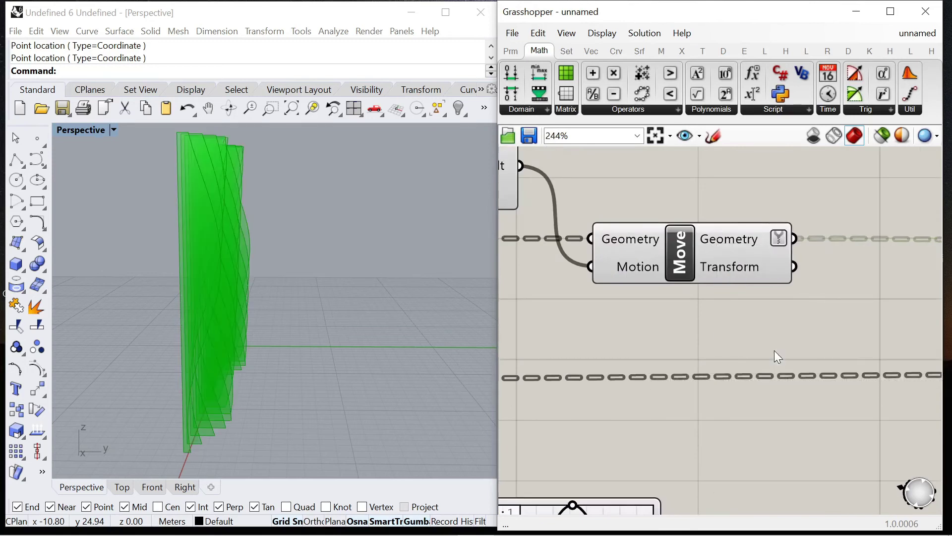
Step: Turn off the preview of the Move and Interpolate components that feed Loft
{"action": "left_click", "coordinate": [770, 323]}
{"action": "scroll", "coordinate": [670, 278], "scroll_direction": "down", "scroll_amount": 5}
{"action": "left_click_drag", "start_coordinate": [695, 282], "coordinate": [551, 233]}
{"action": "right_click", "coordinate": [636, 208]}
{"action": "left_click", "coordinate": [675, 229]}
{"action": "scroll", "coordinate": [828, 291], "scroll_direction": "up", "scroll_amount": 2}
{"action": "right_click", "coordinate": [764, 185]}
{"action": "left_click", "coordinate": [798, 206]}
{"action": "left_click_drag", "start_coordinate": [847, 255], "coordinate": [854, 243]}
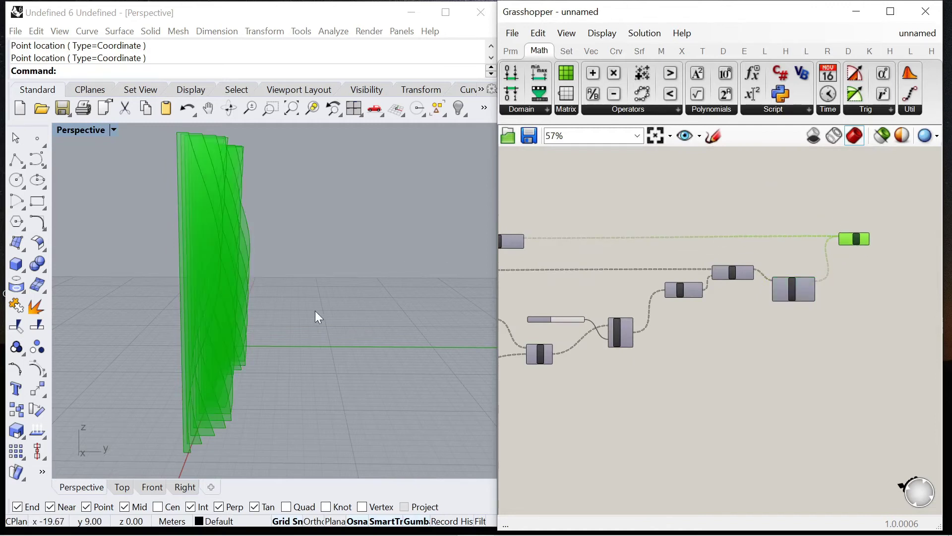
{"action": "right_click_drag", "start_coordinate": [314, 319], "coordinate": [254, 325]}
{"action": "left_click", "coordinate": [853, 360]}
Step: Add an Extrude component and connect the Loft output to its Base input
{"action": "scroll", "coordinate": [880, 243], "scroll_direction": "up", "scroll_amount": 4}
{"action": "double_click", "coordinate": [810, 255]}
{"action": "type", "text": "extrude"}
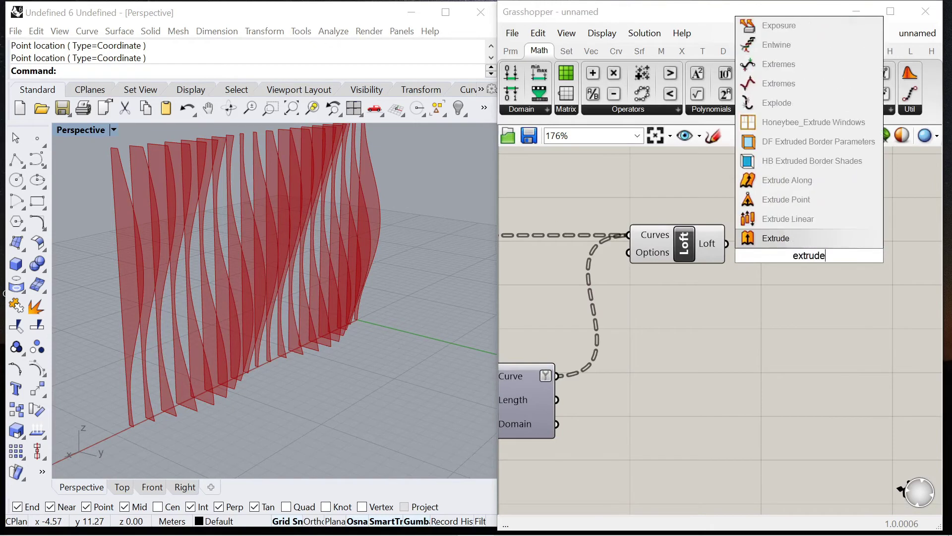
{"action": "left_click", "coordinate": [761, 240]}
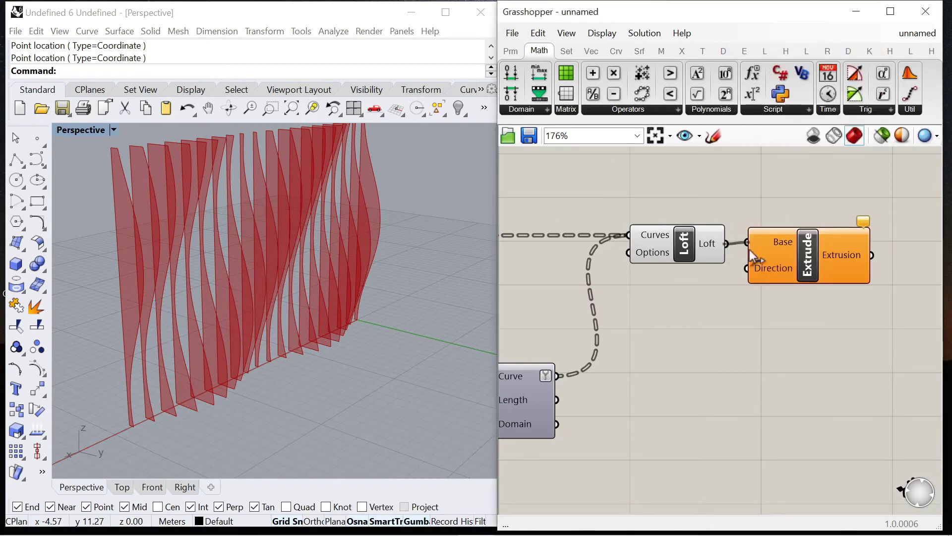
{"action": "left_click_drag", "start_coordinate": [865, 292], "coordinate": [865, 293]}
Step: Add a Unit X vector and connect it to Extrude's Direction input
{"action": "double_click", "coordinate": [776, 352]}
{"action": "type", "text": "x"}
{"action": "left_click", "coordinate": [750, 336]}
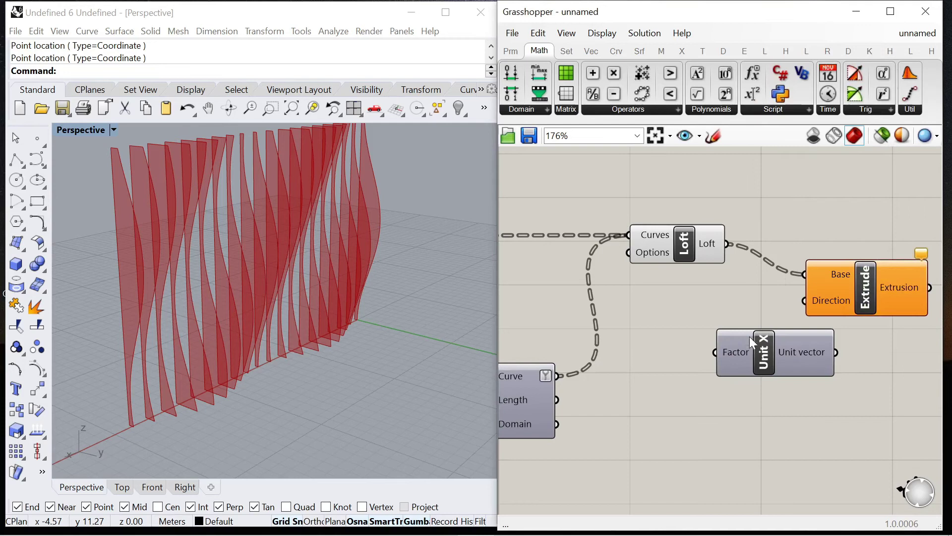
{"action": "scroll", "coordinate": [610, 318], "scroll_direction": "down", "scroll_amount": 4}
{"action": "scroll", "coordinate": [813, 293], "scroll_direction": "up", "scroll_amount": 3}
{"action": "left_click_drag", "start_coordinate": [654, 310], "coordinate": [748, 319]}
{"action": "left_click_drag", "start_coordinate": [575, 370], "coordinate": [628, 343]}
Step: Add a number slider starting at 0 and connect it to the Factor input of Extrude's Unit X vector
{"action": "double_click", "coordinate": [614, 389]}
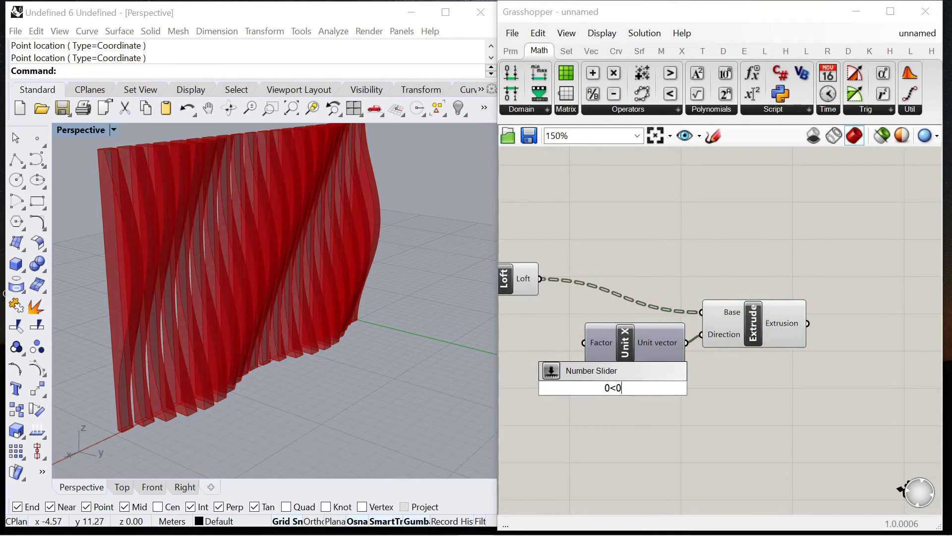
{"action": "scroll", "coordinate": [806, 302], "scroll_direction": "down", "scroll_amount": 2}
{"action": "scroll", "coordinate": [811, 304], "scroll_direction": "up", "scroll_amount": 1}
{"action": "left_click_drag", "start_coordinate": [811, 304], "coordinate": [898, 279]}
{"action": "left_click_drag", "start_coordinate": [725, 310], "coordinate": [780, 300]}
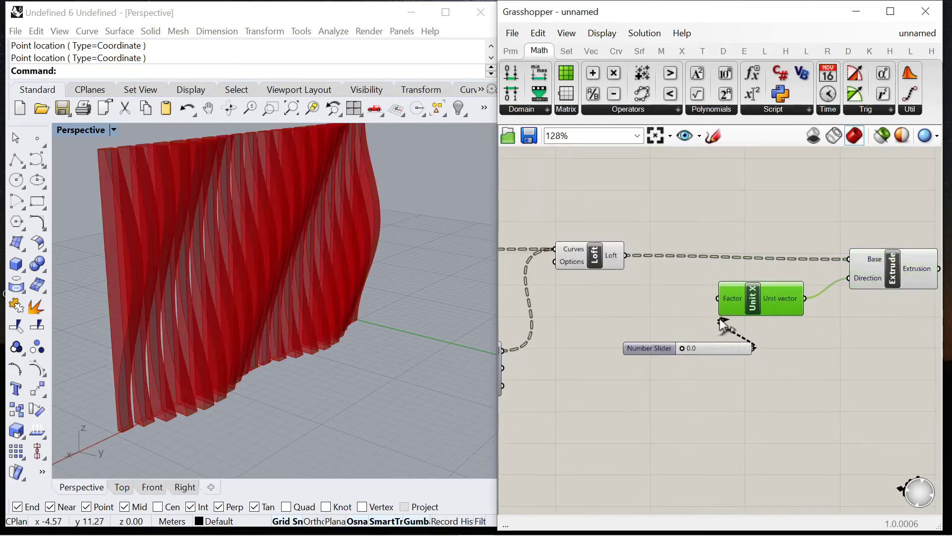
{"action": "left_click_drag", "start_coordinate": [722, 325], "coordinate": [718, 299]}
{"action": "left_click_drag", "start_coordinate": [774, 310], "coordinate": [777, 309]}
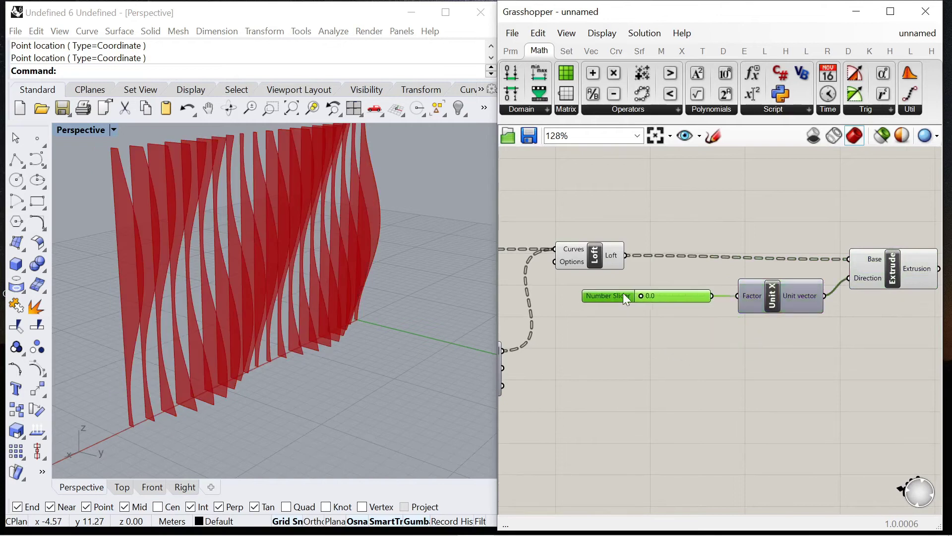
Step: Raise the extrusion slider slightly above 0 to give the fins a thin thickness
{"action": "scroll", "coordinate": [626, 298], "scroll_direction": "up", "scroll_amount": 3}
{"action": "left_click_drag", "start_coordinate": [747, 315], "coordinate": [675, 313]}
{"action": "right_click_drag", "start_coordinate": [169, 416], "coordinate": [208, 372]}
{"action": "scroll", "coordinate": [687, 283], "scroll_direction": "down", "scroll_amount": 6}
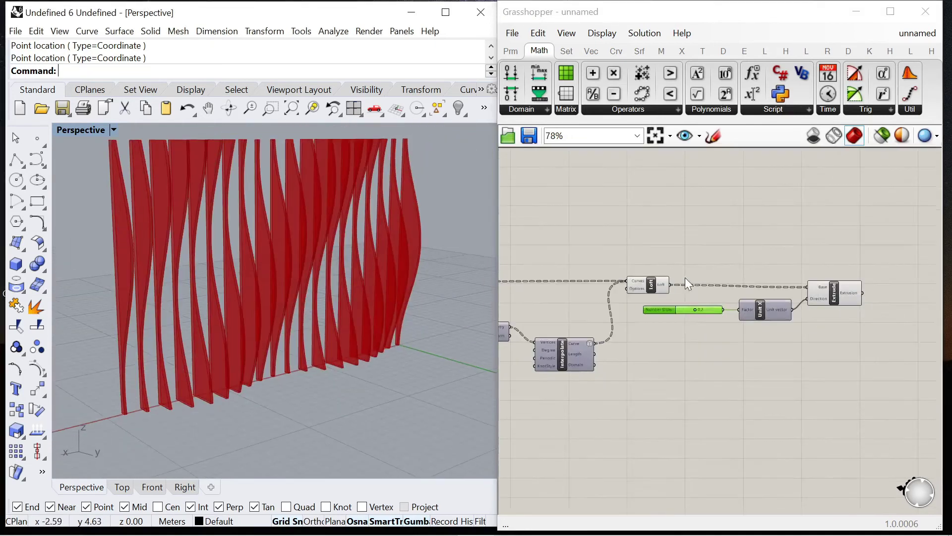
Step: Turn off the preview of the Loft component
{"action": "scroll", "coordinate": [686, 280], "scroll_direction": "down", "scroll_amount": 4}
{"action": "left_click", "coordinate": [686, 281]}
{"action": "right_click", "coordinate": [686, 244]}
{"action": "left_click", "coordinate": [737, 252]}
{"action": "left_click", "coordinate": [798, 280]}
{"action": "scroll", "coordinate": [800, 285], "scroll_direction": "up", "scroll_amount": 5}
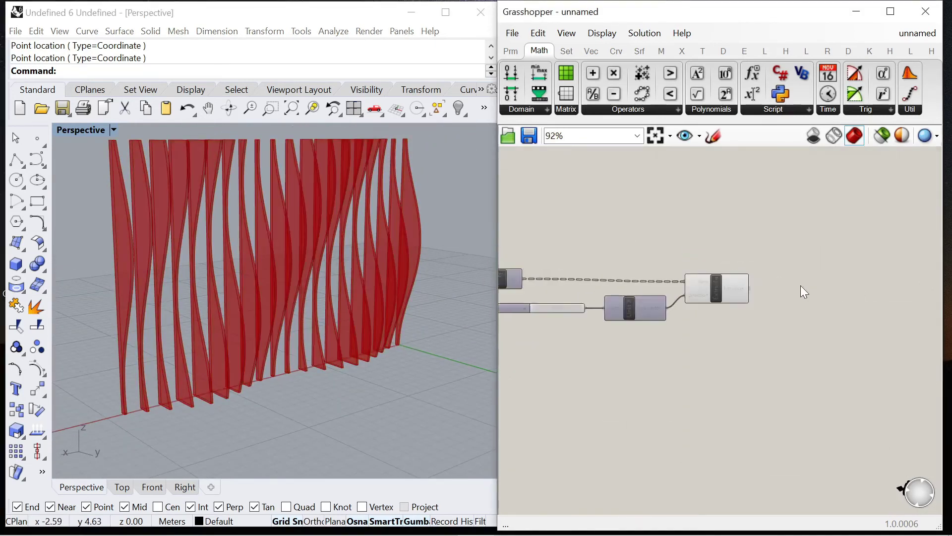
{"action": "scroll", "coordinate": [864, 293], "scroll_direction": "down", "scroll_amount": 6}
{"action": "scroll", "coordinate": [623, 322], "scroll_direction": "up", "scroll_amount": 10}
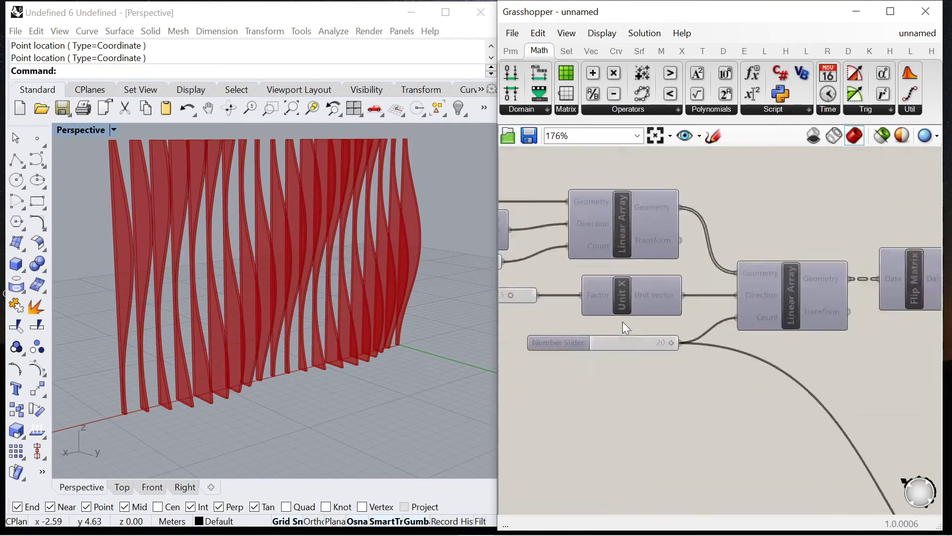
{"action": "scroll", "coordinate": [623, 322], "scroll_direction": "up", "scroll_amount": 4}
{"action": "mouse_move", "coordinate": [692, 292]}
{"action": "left_mouse_down"}
{"action": "mouse_move", "coordinate": [666, 290]}
{"action": "mouse_move", "coordinate": [691, 297]}
{"action": "left_mouse_up"}
{"action": "scroll", "coordinate": [605, 275], "scroll_direction": "down", "scroll_amount": 8}
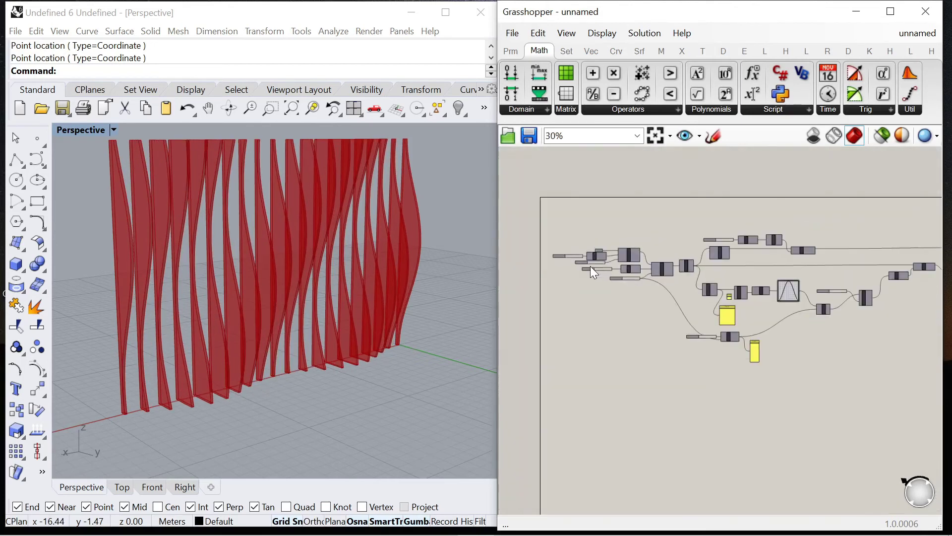
Step: Add a Custom Preview component and connect Extrude's Extrusion output to its Geometry input
{"action": "right_click_drag", "start_coordinate": [209, 309], "coordinate": [154, 319]}
{"action": "scroll", "coordinate": [576, 282], "scroll_direction": "down", "scroll_amount": 5}
{"action": "scroll", "coordinate": [684, 283], "scroll_direction": "up", "scroll_amount": 2}
{"action": "double_click", "coordinate": [655, 318]}
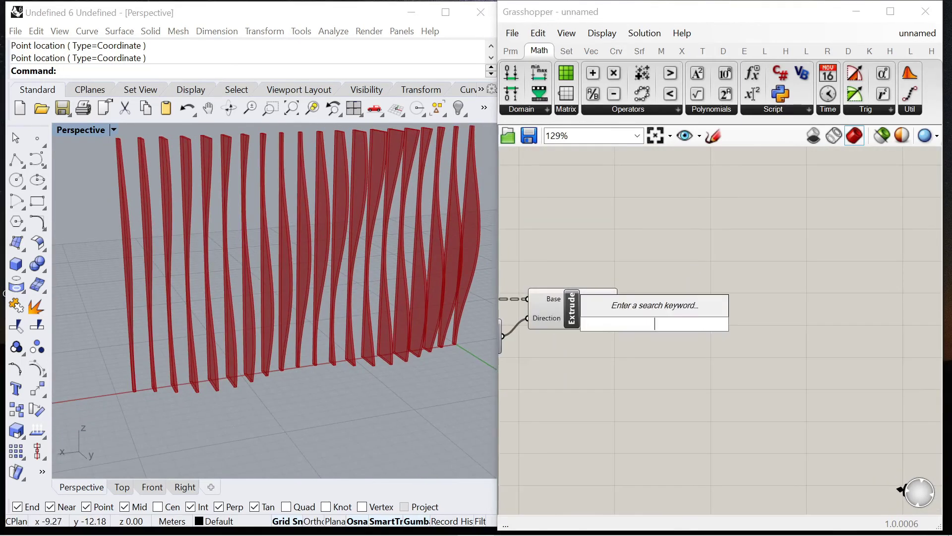
{"action": "type", "text": "pre"}
{"action": "key", "text": "Return"}
{"action": "left_click_drag", "start_coordinate": [636, 320], "coordinate": [765, 357]}
Step: Add a Colour Swatch and connect it to the Custom Preview's Material input
{"action": "double_click", "coordinate": [660, 383]}
{"action": "type", "text": "swatch"}
{"action": "key", "text": "Return"}
Step: Set the Colour Swatch to a muted yellow for the fins
{"action": "left_click", "coordinate": [687, 382]}
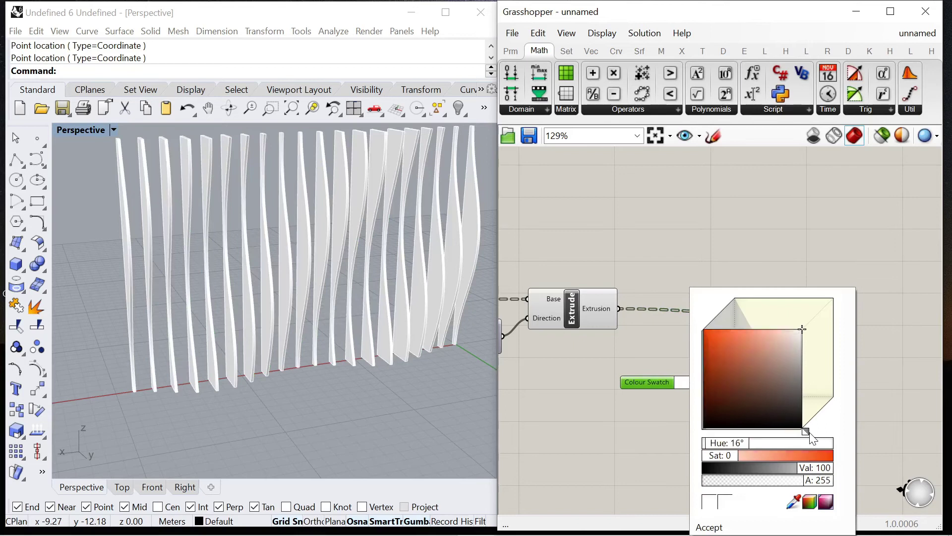
{"action": "left_click_drag", "start_coordinate": [809, 432], "coordinate": [813, 429]}
{"action": "left_click_drag", "start_coordinate": [805, 328], "coordinate": [759, 335]}
{"action": "left_click_drag", "start_coordinate": [811, 431], "coordinate": [813, 434]}
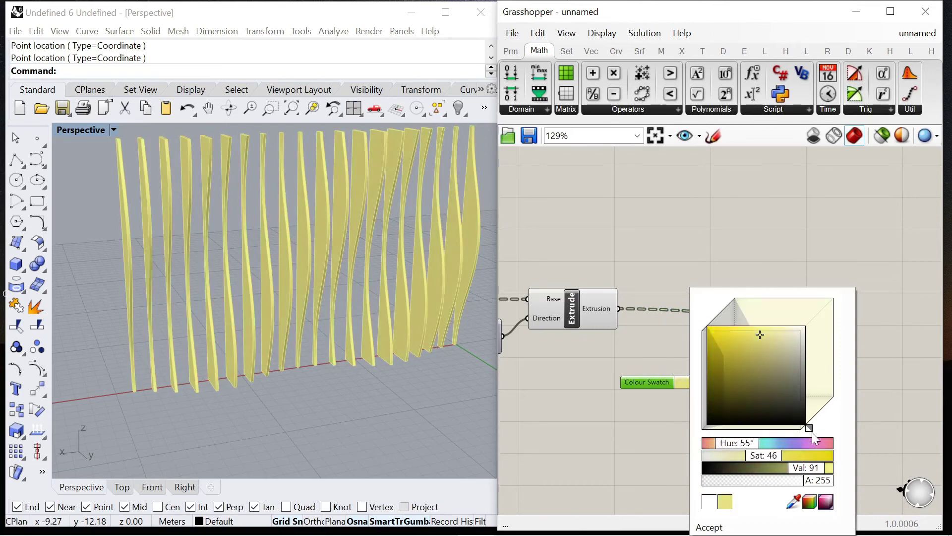
{"action": "left_click_drag", "start_coordinate": [748, 336], "coordinate": [750, 343]}
{"action": "left_click_drag", "start_coordinate": [810, 428], "coordinate": [812, 429]}
{"action": "left_click", "coordinate": [760, 235]}
Step: Turn off the preview of the Extrude component so only the Custom Preview is drawn
{"action": "scroll", "coordinate": [763, 240], "scroll_direction": "down", "scroll_amount": 2}
{"action": "left_click", "coordinate": [710, 263]}
{"action": "right_click", "coordinate": [673, 199]}
{"action": "left_click", "coordinate": [701, 205]}
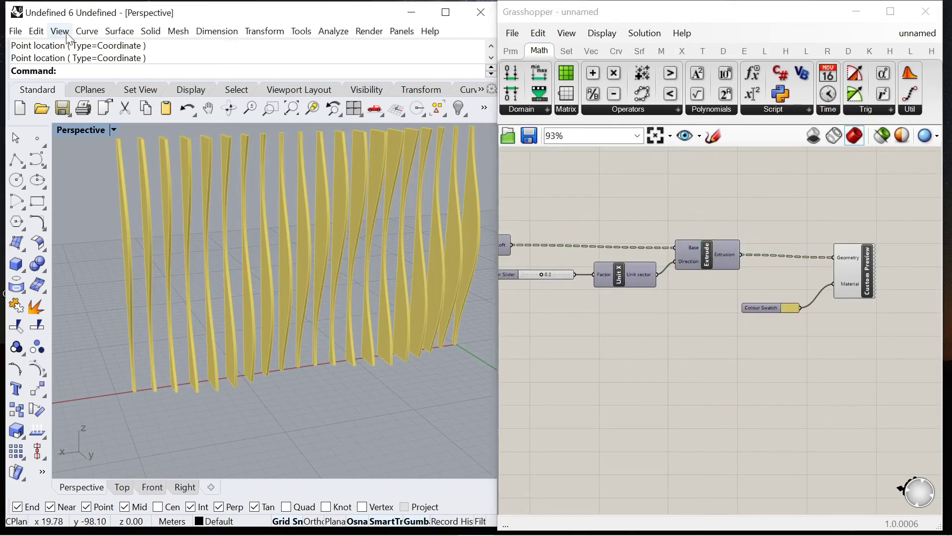
Step: Switch the Rhino Perspective viewport to Rendered display mode
{"action": "left_click", "coordinate": [60, 31]}
{"action": "left_click", "coordinate": [135, 338]}
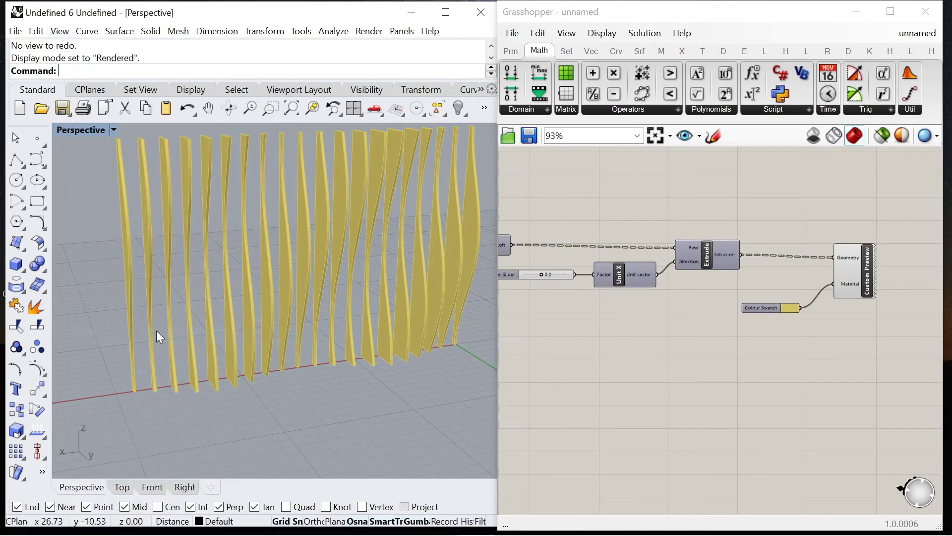
{"action": "right_click_drag", "start_coordinate": [358, 307], "coordinate": [308, 331]}
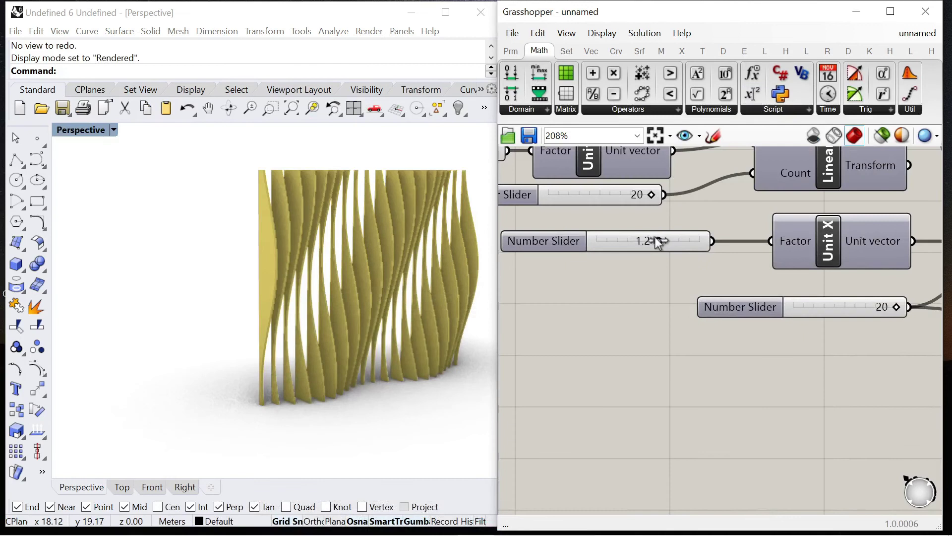
Step: Raise the fin spacing slider feeding the first Unit X above 1.2 to spread the fins apart
{"action": "left_click_drag", "start_coordinate": [656, 243], "coordinate": [694, 246]}
{"action": "right_click_drag", "start_coordinate": [896, 303], "coordinate": [746, 287]}
{"action": "mouse_move", "coordinate": [747, 291]}
{"action": "left_mouse_down"}
{"action": "mouse_move", "coordinate": [702, 298]}
{"action": "mouse_move", "coordinate": [748, 298]}
{"action": "left_mouse_up"}
Step: Try a higher value on the Series Step slider, then set it to 1
{"action": "scroll", "coordinate": [680, 267], "scroll_direction": "down", "scroll_amount": 5}
{"action": "scroll", "coordinate": [645, 264], "scroll_direction": "up", "scroll_amount": 6}
{"action": "left_click_drag", "start_coordinate": [823, 330], "coordinate": [892, 353]}
{"action": "left_click_drag", "start_coordinate": [829, 326], "coordinate": [760, 331]}
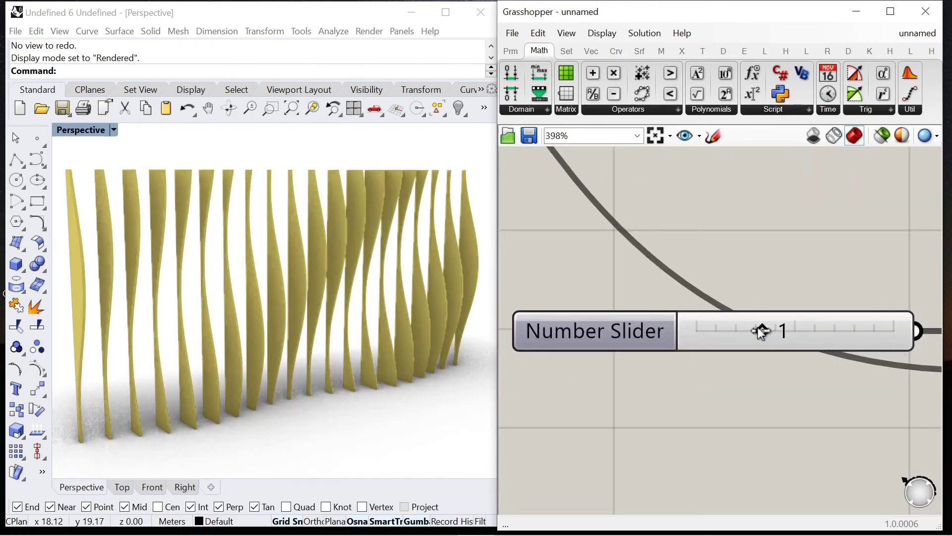
Step: Shorten the wavelength of the Graph Mapper's sine curve
{"action": "scroll", "coordinate": [718, 290], "scroll_direction": "down", "scroll_amount": 9}
{"action": "scroll", "coordinate": [848, 204], "scroll_direction": "up", "scroll_amount": 5}
{"action": "scroll", "coordinate": [848, 203], "scroll_direction": "up", "scroll_amount": 3}
{"action": "left_click_drag", "start_coordinate": [841, 199], "coordinate": [795, 198]}
Step: Change the Graph Mapper to a Bezier curve and move its two handles to form a steep S-curve
{"action": "right_click", "coordinate": [818, 224]}
{"action": "mouse_move", "coordinate": [867, 390]}
{"action": "right_click", "coordinate": [820, 266]}
{"action": "right_click", "coordinate": [820, 266]}
{"action": "mouse_move", "coordinate": [882, 429]}
{"action": "left_click", "coordinate": [742, 423]}
{"action": "left_click_drag", "start_coordinate": [879, 239], "coordinate": [828, 198]}
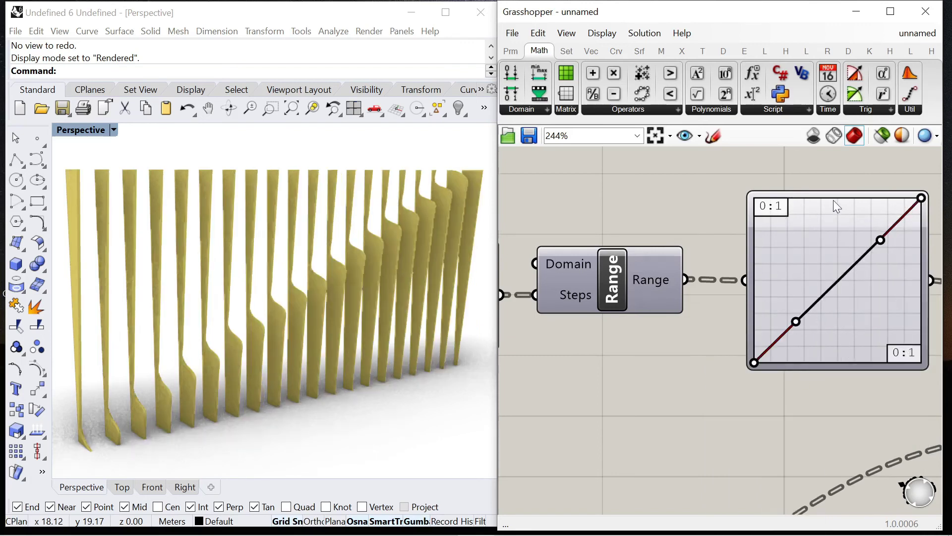
{"action": "left_click_drag", "start_coordinate": [796, 321], "coordinate": [862, 362]}
{"action": "scroll", "coordinate": [793, 248], "scroll_direction": "down", "scroll_amount": 3}
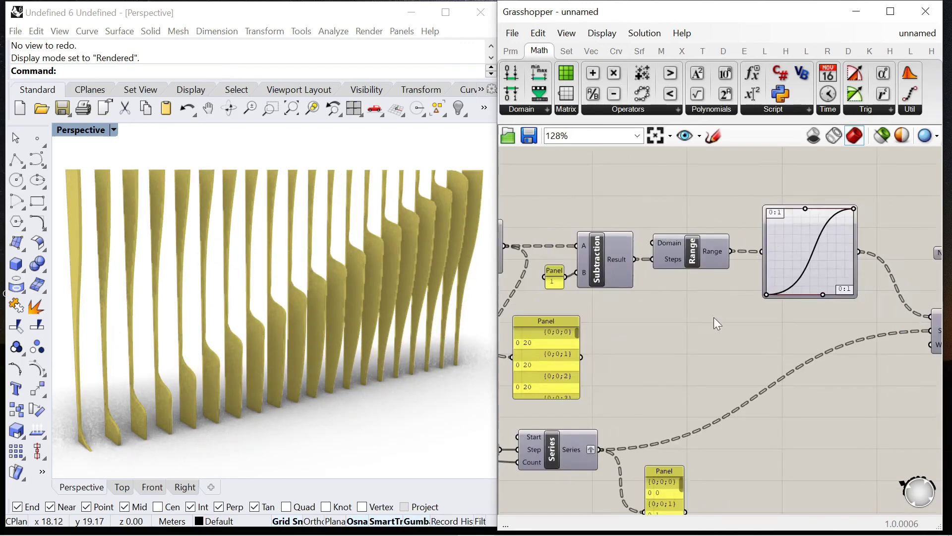
Step: Set the Series Step slider to 3 to increase the shift between neighbouring fins
{"action": "right_click_drag", "start_coordinate": [714, 317], "coordinate": [798, 251]}
{"action": "scroll", "coordinate": [545, 382], "scroll_direction": "up", "scroll_amount": 3}
{"action": "left_click_drag", "start_coordinate": [534, 383], "coordinate": [558, 387]}
{"action": "right_click_drag", "start_coordinate": [436, 379], "coordinate": [515, 360]}
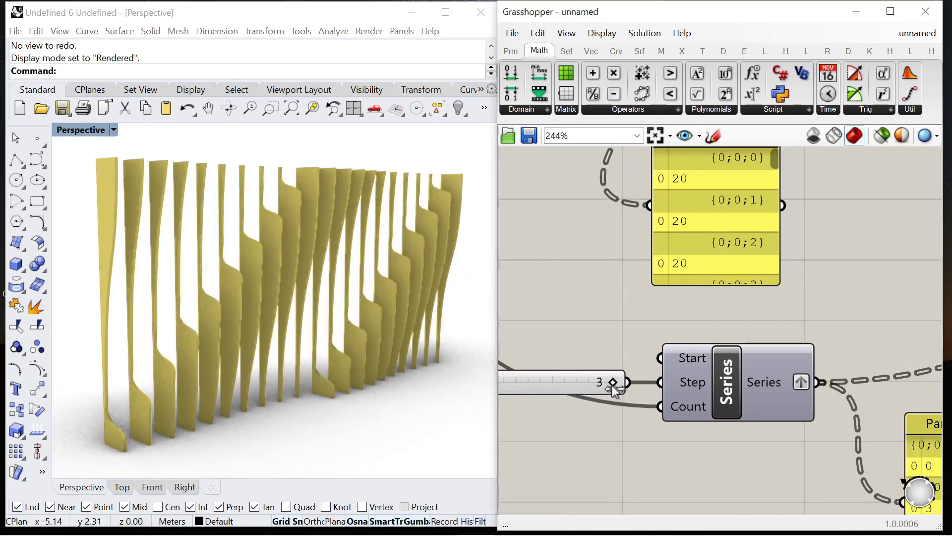
{"action": "right_click_drag", "start_coordinate": [347, 307], "coordinate": [154, 303]}
Step: Adjust the extrusion thickness slider slightly upward
{"action": "scroll", "coordinate": [686, 272], "scroll_direction": "down", "scroll_amount": 6}
{"action": "scroll", "coordinate": [912, 211], "scroll_direction": "up", "scroll_amount": 4}
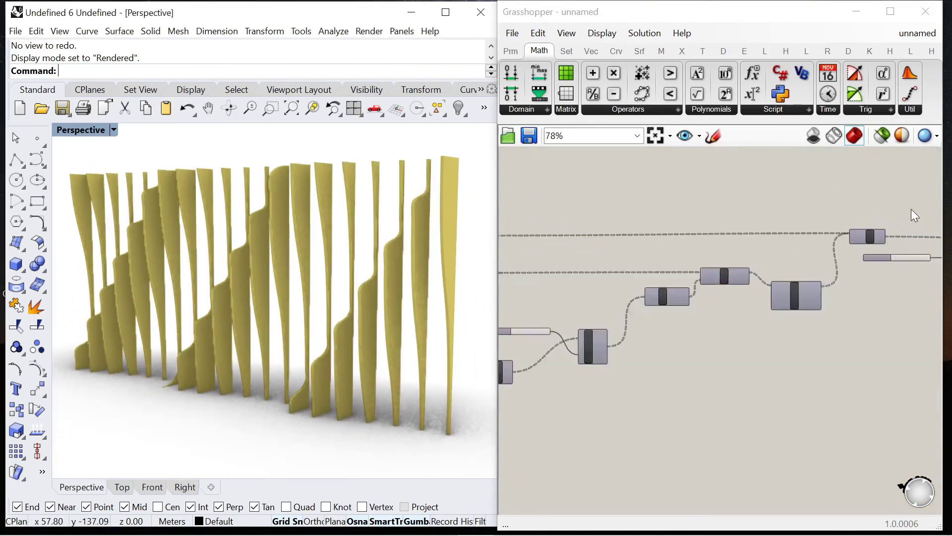
{"action": "scroll", "coordinate": [653, 304], "scroll_direction": "up", "scroll_amount": 5}
{"action": "mouse_move", "coordinate": [652, 308]}
{"action": "left_mouse_down"}
{"action": "mouse_move", "coordinate": [698, 306]}
{"action": "mouse_move", "coordinate": [665, 304]}
{"action": "left_mouse_up"}
Step: Set the fin spacing slider feeding the first Unit X to 1.2 to bring the fins closer together
{"action": "scroll", "coordinate": [686, 271], "scroll_direction": "down", "scroll_amount": 10}
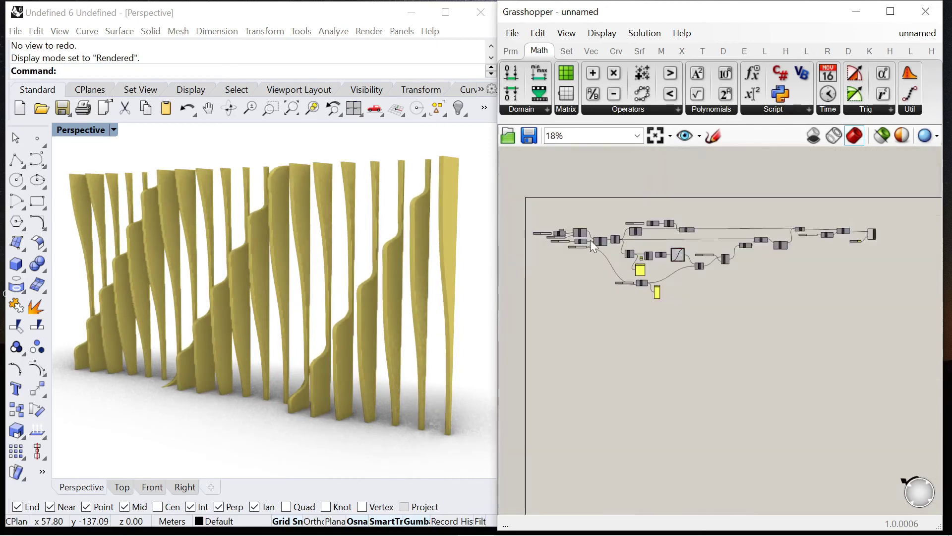
{"action": "scroll", "coordinate": [590, 240], "scroll_direction": "up", "scroll_amount": 10}
{"action": "left_click_drag", "start_coordinate": [653, 226], "coordinate": [598, 239]}
{"action": "right_click_drag", "start_coordinate": [317, 347], "coordinate": [372, 304]}
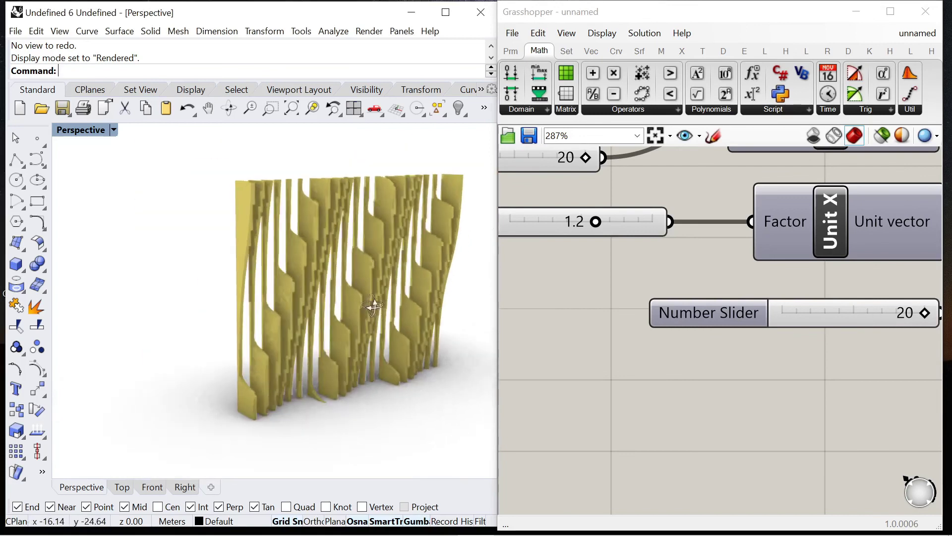
Step: Set the Series Step slider to 2
{"action": "scroll", "coordinate": [610, 214], "scroll_direction": "down", "scroll_amount": 7}
{"action": "scroll", "coordinate": [679, 298], "scroll_direction": "up", "scroll_amount": 5}
{"action": "scroll", "coordinate": [681, 299], "scroll_direction": "up", "scroll_amount": 2}
{"action": "left_click_drag", "start_coordinate": [672, 298], "coordinate": [645, 296]}
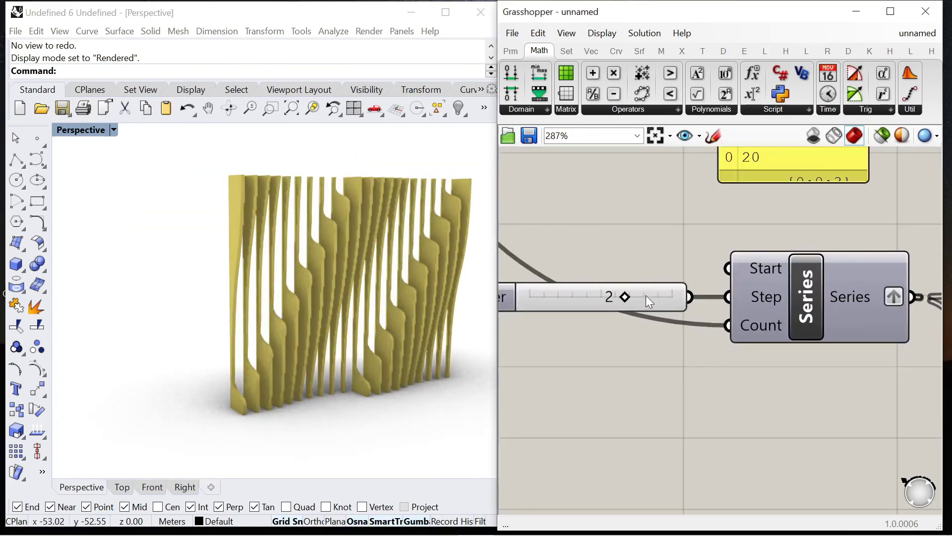
Step: Change the Graph Mapper's graph type back to Sine
{"action": "scroll", "coordinate": [648, 296], "scroll_direction": "down", "scroll_amount": 8}
{"action": "scroll", "coordinate": [759, 226], "scroll_direction": "up", "scroll_amount": 5}
{"action": "right_click", "coordinate": [776, 226]}
{"action": "mouse_move", "coordinate": [825, 386]}
{"action": "left_click", "coordinate": [704, 496]}
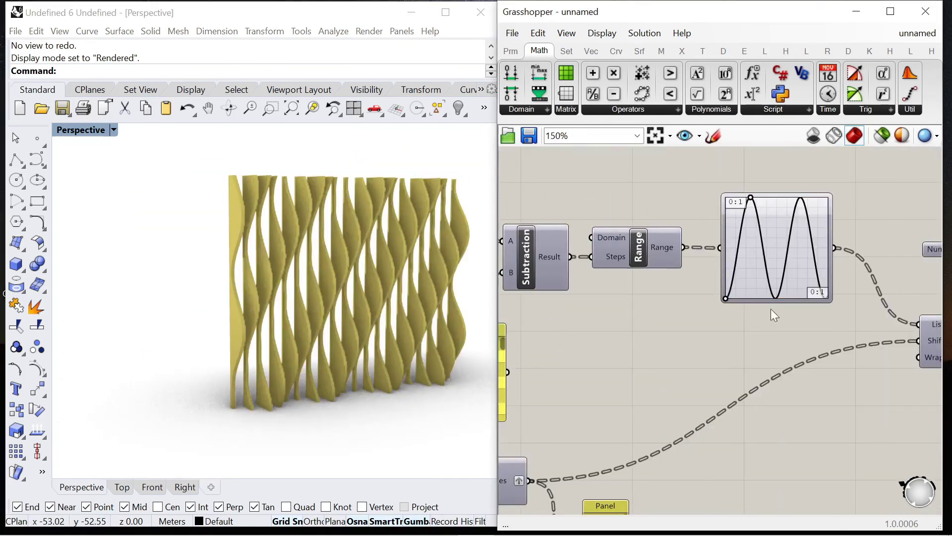
Step: Lengthen the wave of the Graph Mapper's sine curve and adjust a number slider to refine the fin pattern
{"action": "scroll", "coordinate": [770, 308], "scroll_direction": "up", "scroll_amount": 4}
{"action": "left_click_drag", "start_coordinate": [752, 199], "coordinate": [797, 197]}
{"action": "scroll", "coordinate": [749, 250], "scroll_direction": "down", "scroll_amount": 5}
{"action": "scroll", "coordinate": [723, 291], "scroll_direction": "up", "scroll_amount": 3}
{"action": "scroll", "coordinate": [672, 274], "scroll_direction": "up", "scroll_amount": 1}
{"action": "left_click_drag", "start_coordinate": [617, 247], "coordinate": [641, 251]}
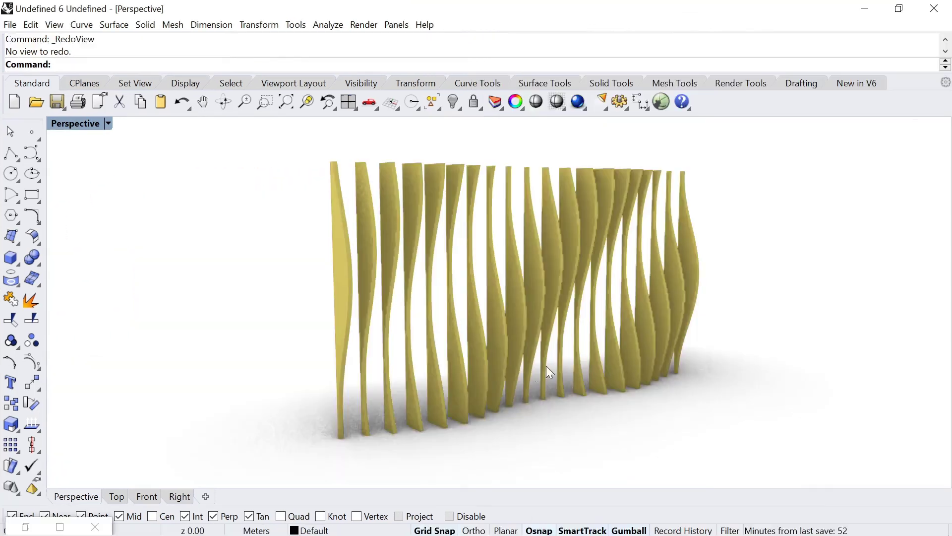
{"action": "right_click_drag", "start_coordinate": [542, 368], "coordinate": [645, 346]}
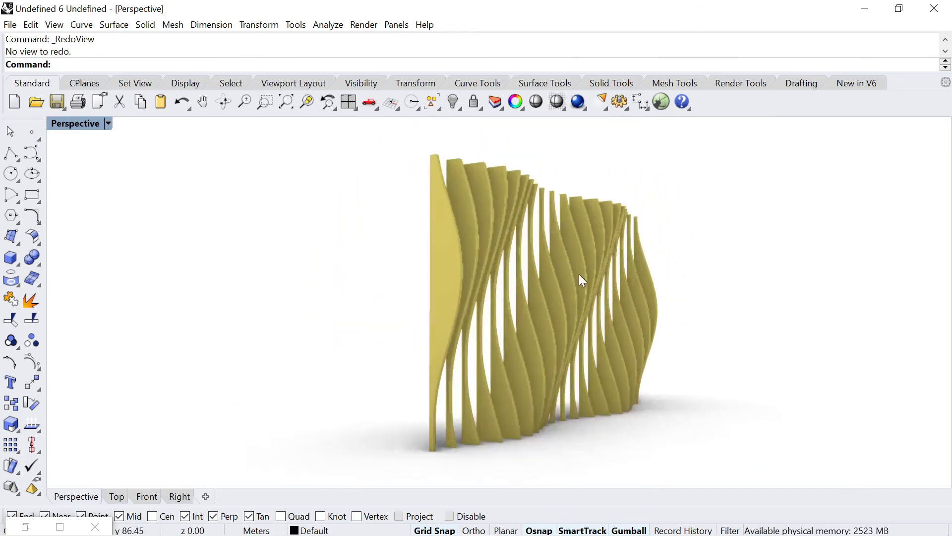